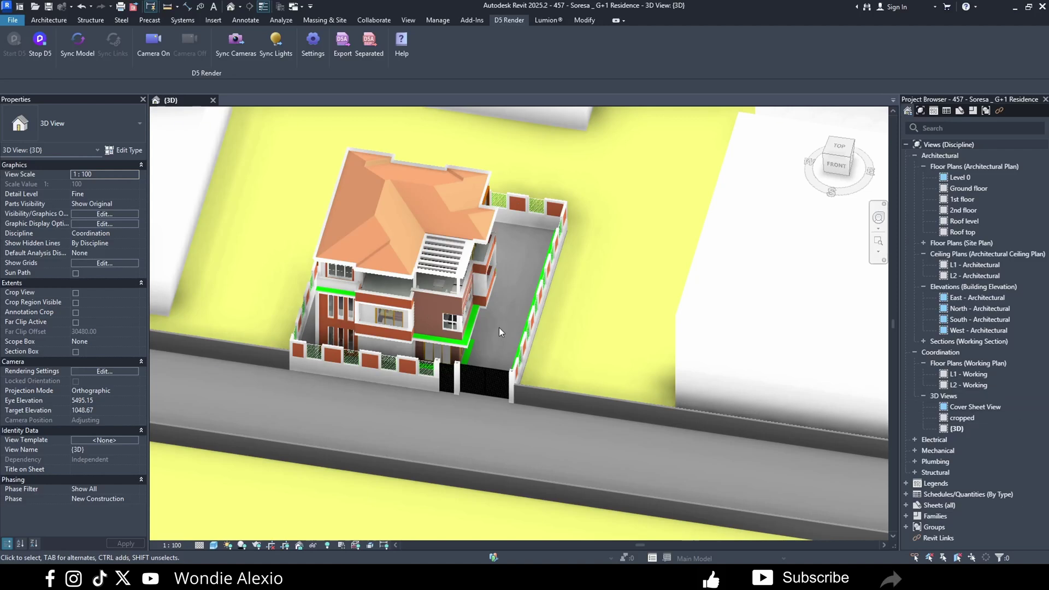
# Switch to D5 Render and examine the driveway gate and the house front in the rendered scene.
pyautogui.keyDown('shift'); pyautogui.moveTo(500, 342); pyautogui.dragTo(415, 393, button='middle'); pyautogui.keyUp('shift')
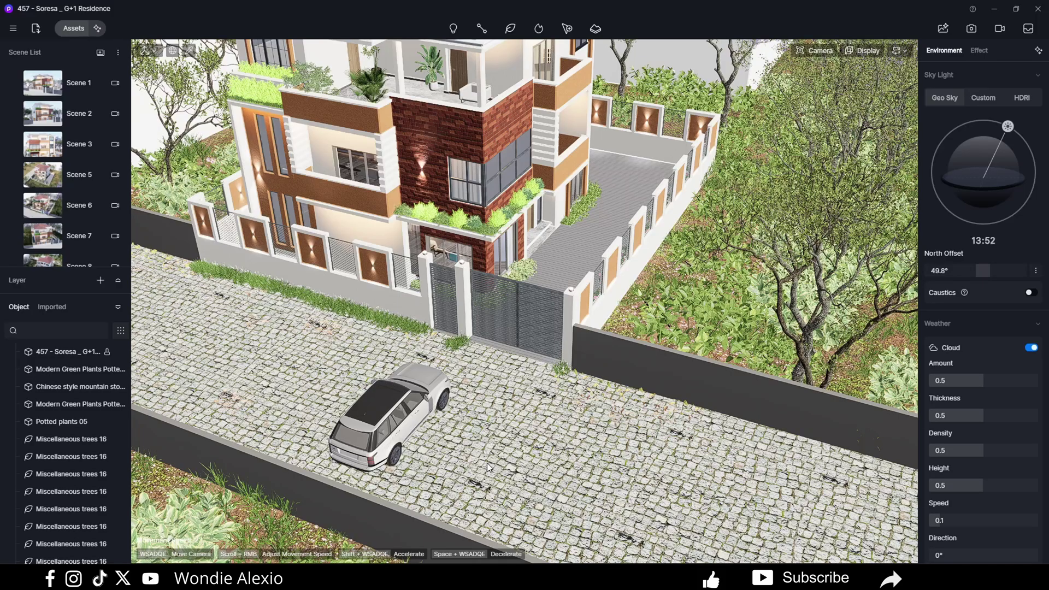
pyautogui.moveTo(495, 413); pyautogui.dragTo(447, 376, button='right')
pyautogui.click(519, 343)
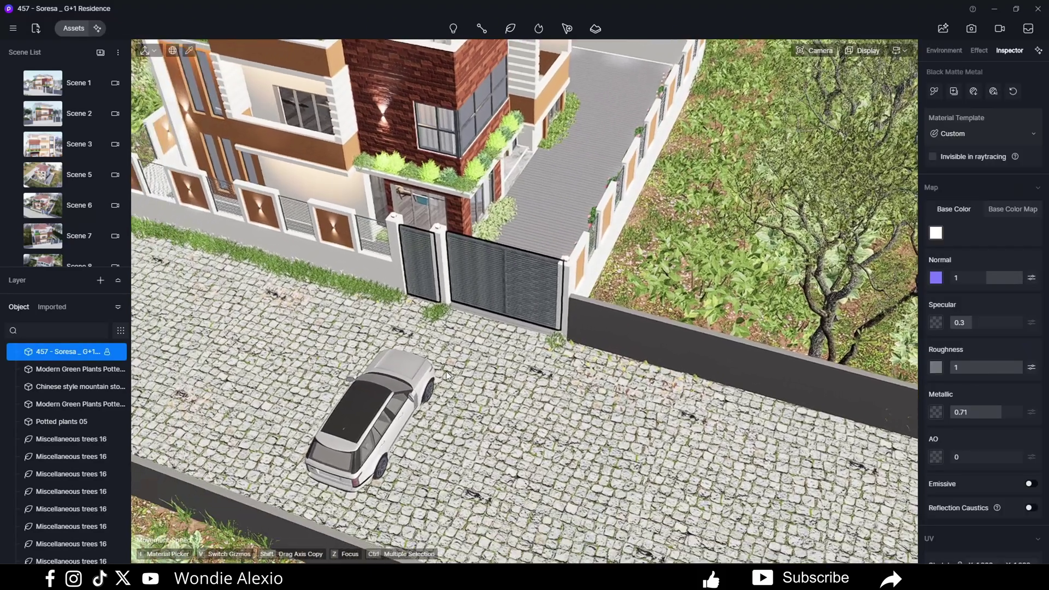
pyautogui.press('Escape')
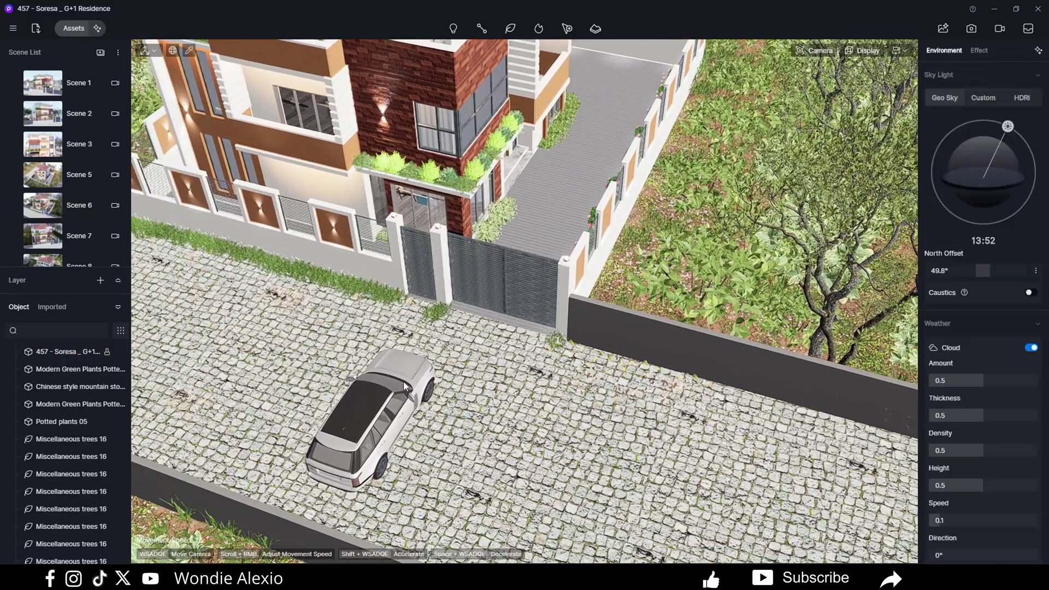
pyautogui.scroll(-3, 428, 380)
pyautogui.moveTo(429, 380); pyautogui.dragTo(475, 431, button='right')
pyautogui.scroll(3, 475, 431)
pyautogui.moveTo(475, 361); pyautogui.dragTo(444, 386, button='right')
pyautogui.click(457, 362)
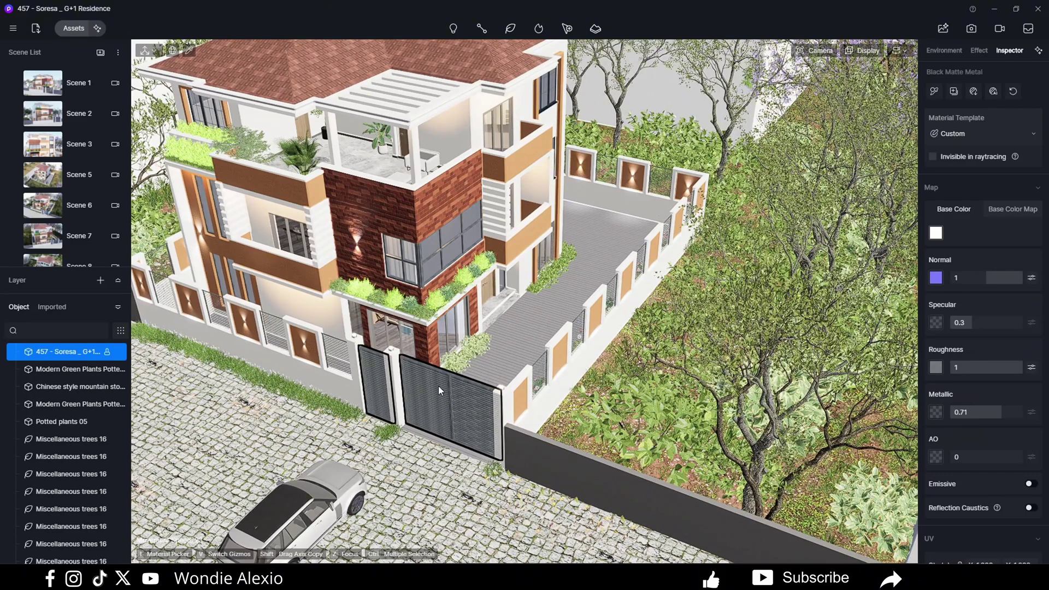
pyautogui.press('Escape')
pyautogui.moveTo(427, 406); pyautogui.dragTo(325, 481, button='right')
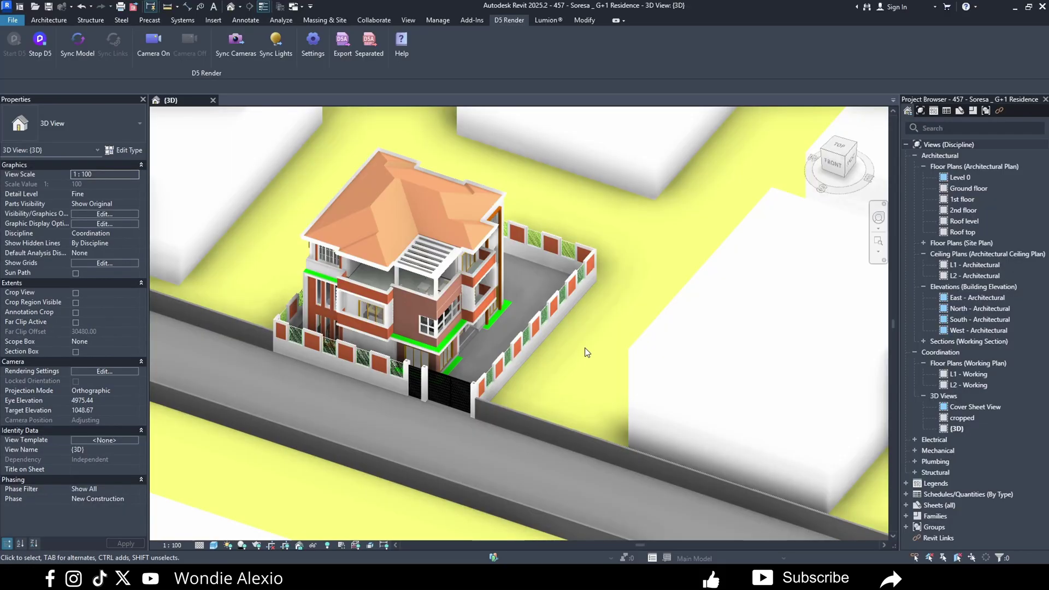
# Switch back to Revit and sync the model with D5 Render.
pyautogui.moveTo(585, 347)
pyautogui.keyDown('shift'); pyautogui.mouseDown(button='middle')
pyautogui.moveTo(512, 345)
pyautogui.moveTo(585, 284)
pyautogui.moveTo(586, 363)
pyautogui.mouseUp(button='middle'); pyautogui.keyUp('shift')
pyautogui.scroll(3, 564, 278)
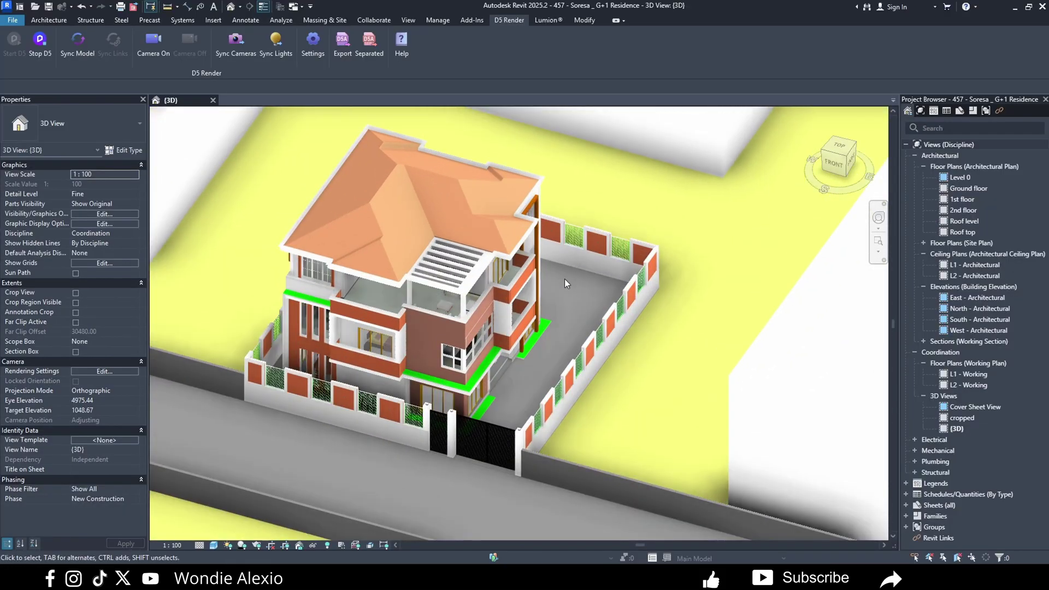
pyautogui.scroll(2, 569, 300)
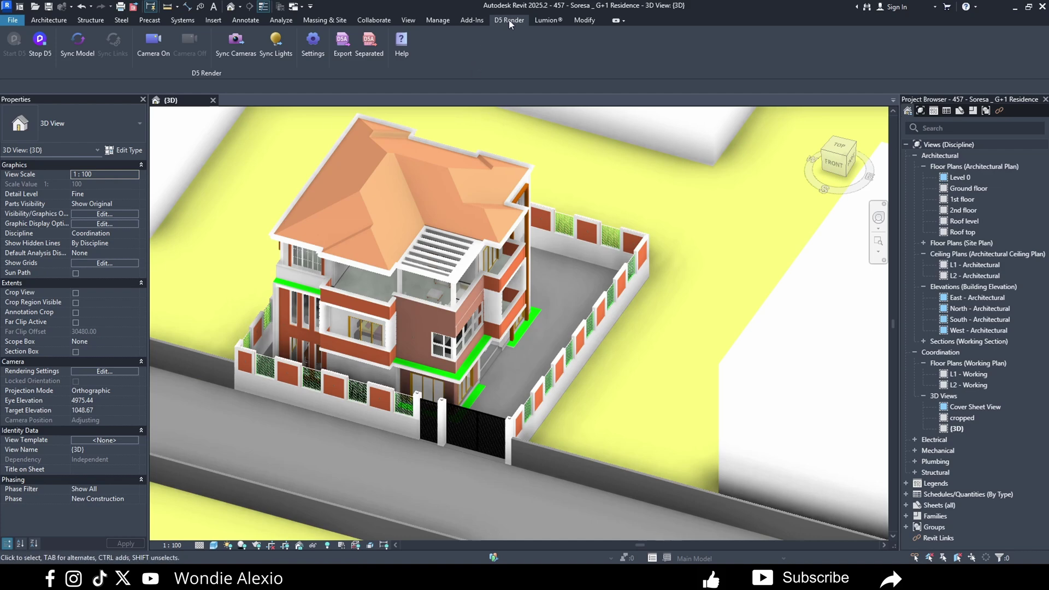
pyautogui.click(78, 41)
pyautogui.scroll(-5, 398, 395)
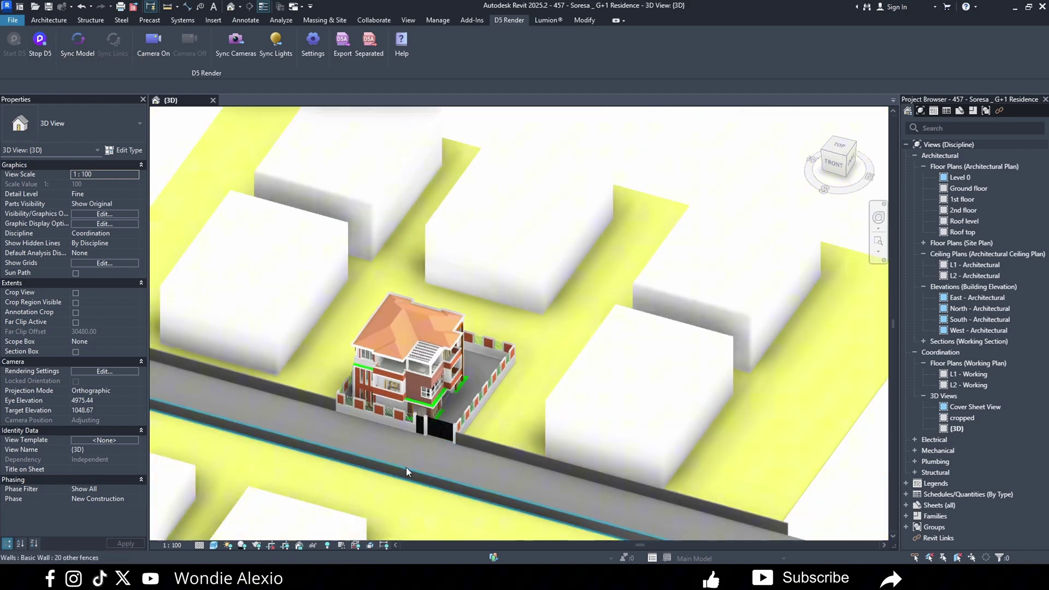
pyautogui.scroll(5, 406, 467)
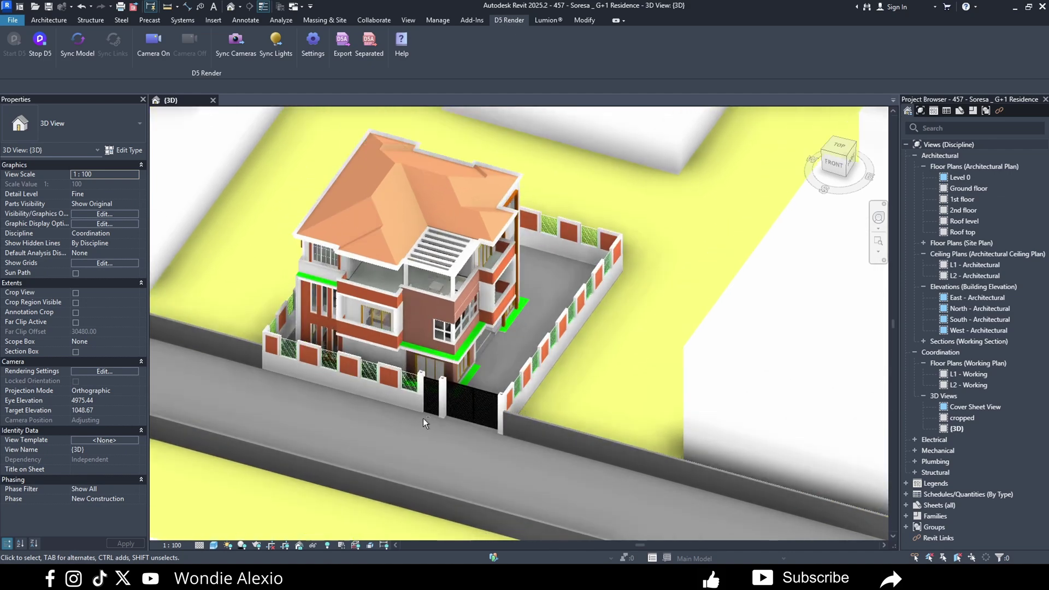
pyautogui.keyDown('shift'); pyautogui.moveTo(423, 418); pyautogui.dragTo(493, 341, button='middle'); pyautogui.keyUp('shift')
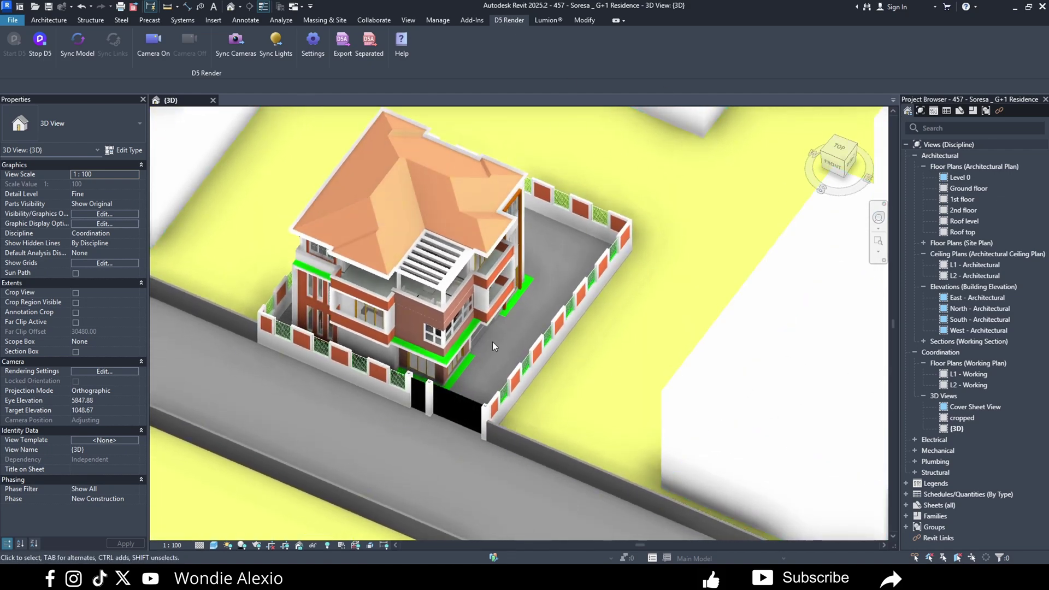
pyautogui.scroll(-3, 471, 389)
pyautogui.scroll(6, 470, 391)
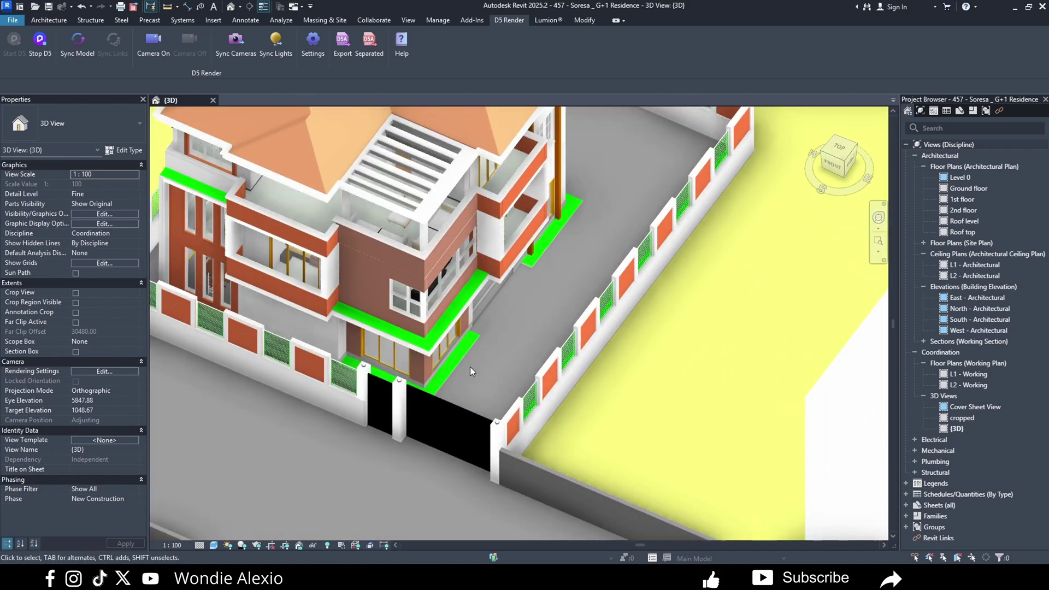
pyautogui.scroll(-3, 469, 366)
pyautogui.click(463, 404)
pyautogui.scroll(3, 421, 450)
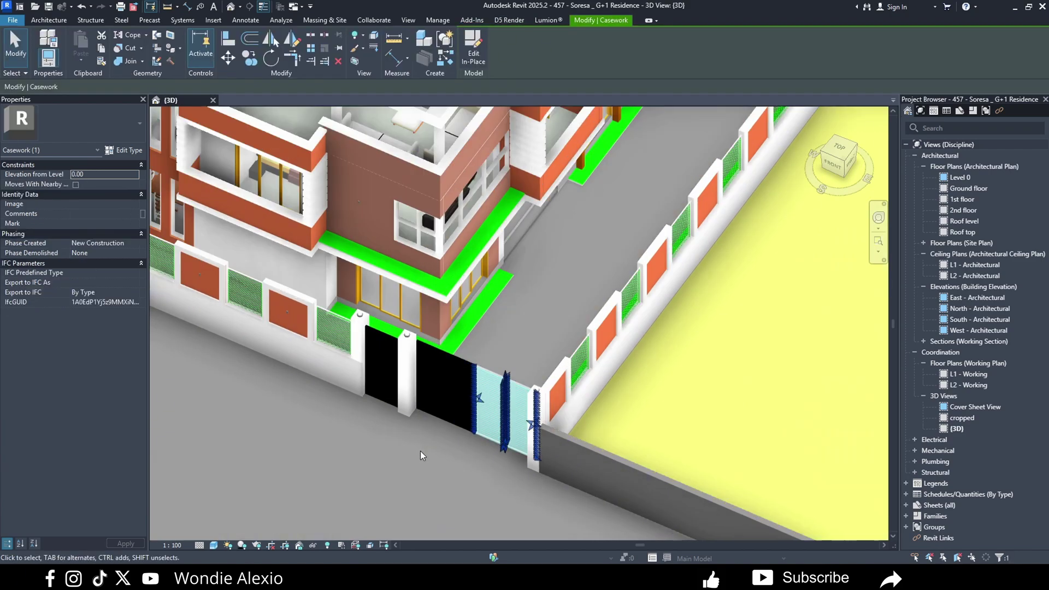
pyautogui.press('Escape')
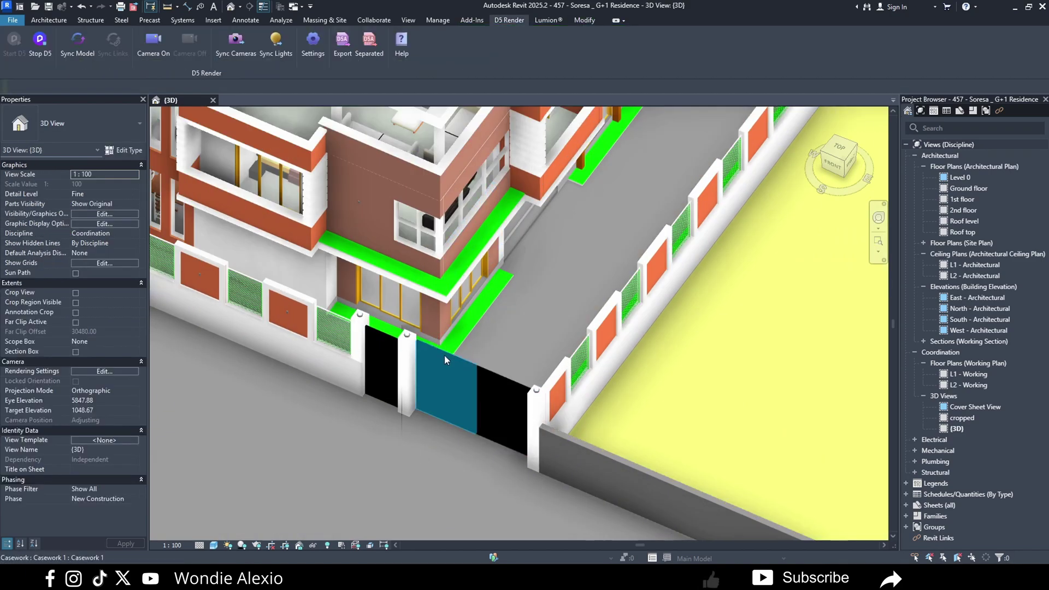
# Hide both leaves of the wide driveway gate in the 3D view by element.
pyautogui.scroll(-3, 369, 332)
pyautogui.keyDown('shift'); pyautogui.moveTo(486, 437); pyautogui.dragTo(552, 418, button='middle'); pyautogui.keyUp('shift')
pyautogui.scroll(1, 417, 269)
pyautogui.scroll(1, 547, 326)
pyautogui.click(455, 333)
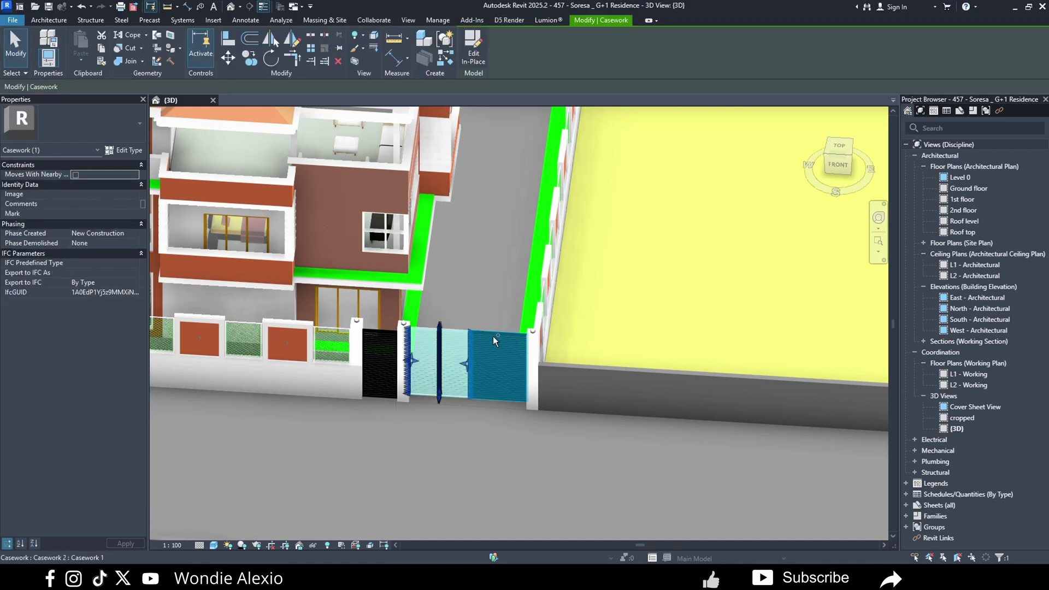
pyautogui.keyDown('shift'); pyautogui.moveTo(455, 350); pyautogui.dragTo(452, 387, button='middle'); pyautogui.keyUp('shift')
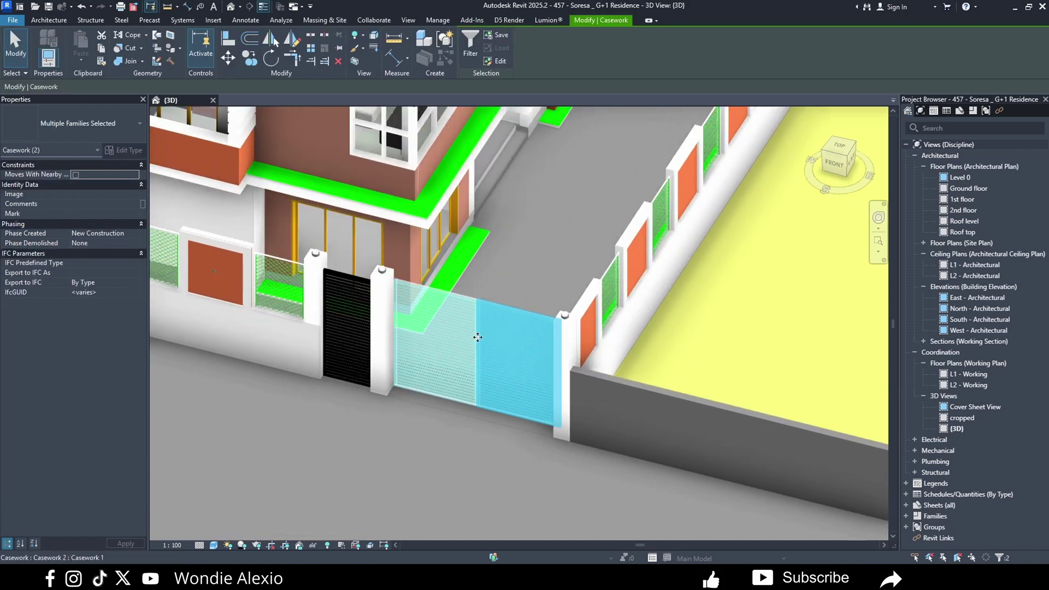
pyautogui.rightClick(478, 335)
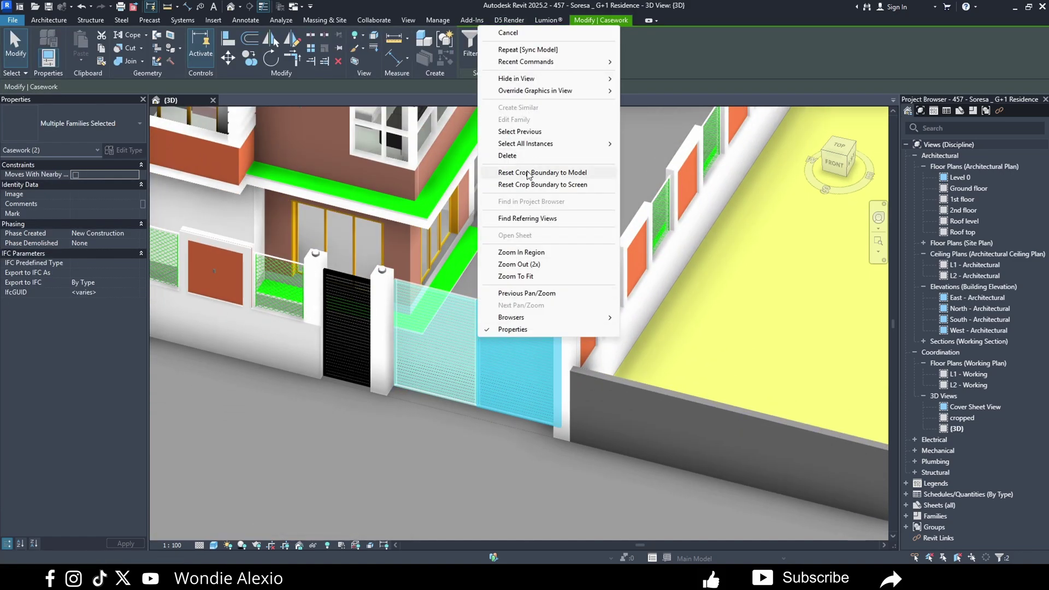
pyautogui.moveTo(545, 83)
pyautogui.click(650, 79)
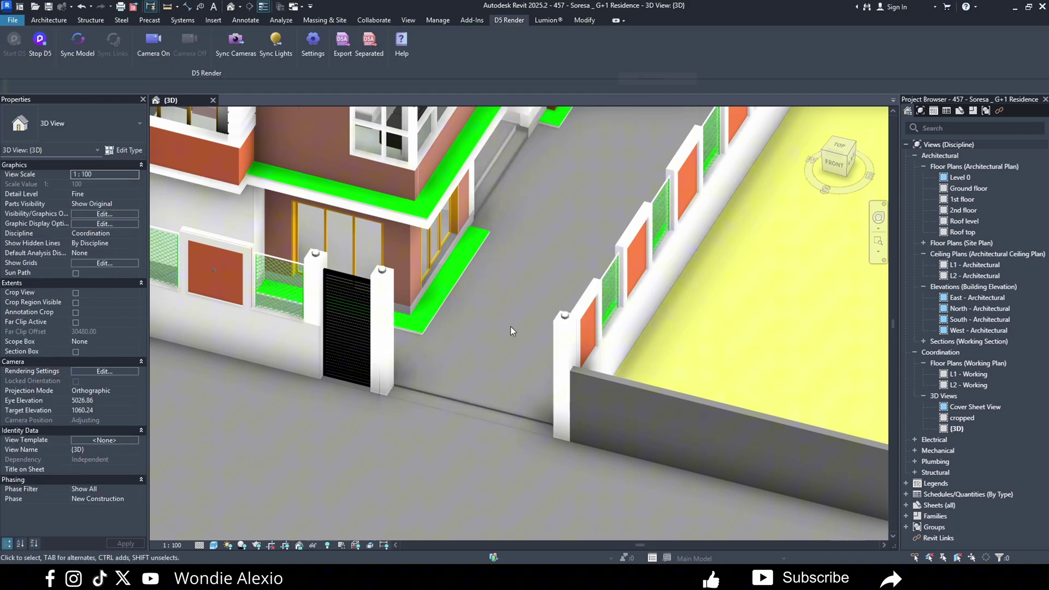
# Sync the 3D view without the driveway gate leaves to D5 Render.
pyautogui.scroll(-5, 402, 410)
pyautogui.keyDown('shift'); pyautogui.moveTo(402, 424); pyautogui.dragTo(407, 445, button='middle'); pyautogui.keyUp('shift')
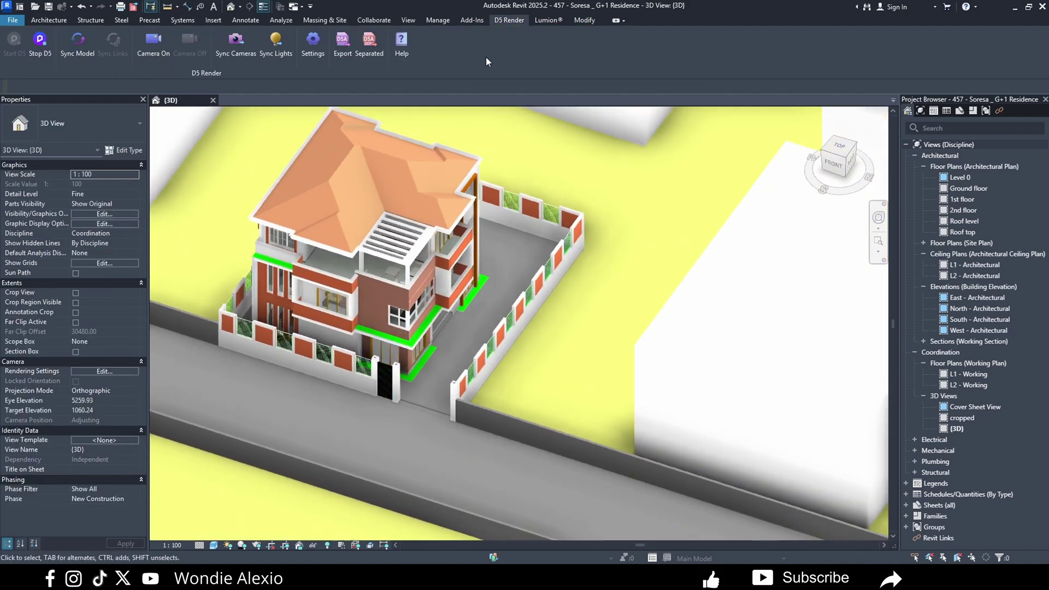
pyautogui.click(77, 42)
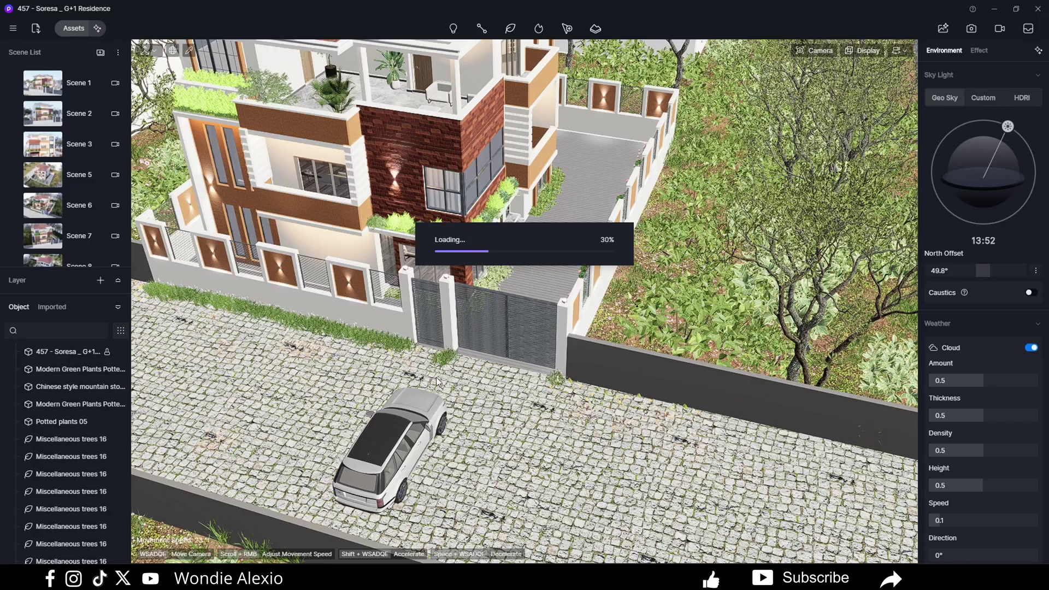
# Switch to D5 Render and examine the driveway entrance in the updated scene.
pyautogui.click(438, 372)
pyautogui.scroll(-3, 514, 378)
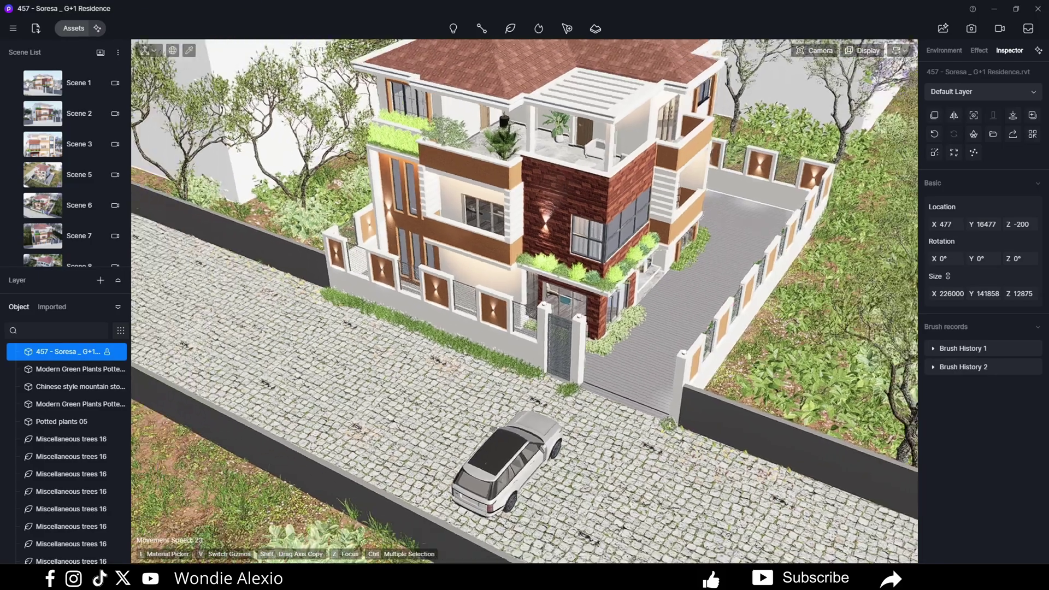
pyautogui.scroll(4, 513, 378)
pyautogui.click(514, 377)
pyautogui.press('w')
pyautogui.moveTo(514, 377); pyautogui.dragTo(454, 325, button='right')
pyautogui.press('s')
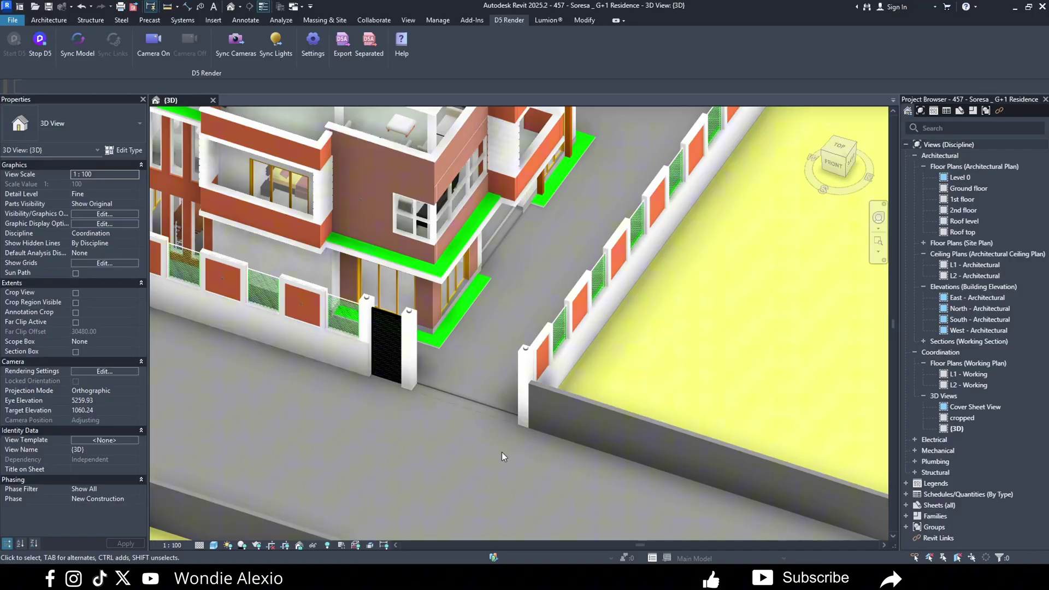
# Switch back to Revit and reveal the hidden elements in the 3D view.
pyautogui.scroll(-2, 501, 451)
pyautogui.scroll(3, 459, 429)
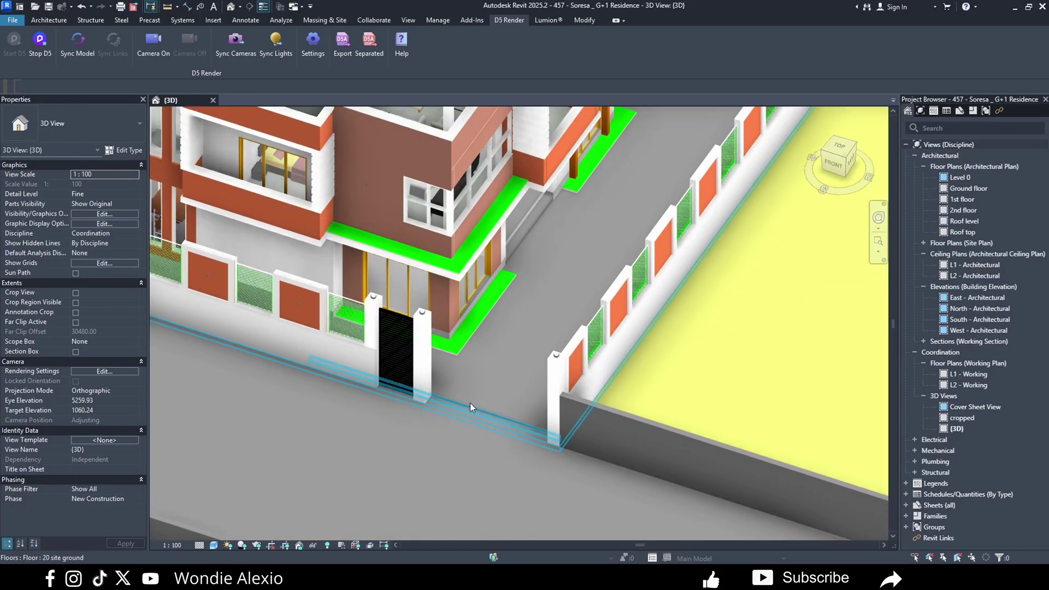
pyautogui.click(469, 403)
pyautogui.click(450, 477)
pyautogui.scroll(-1, 482, 421)
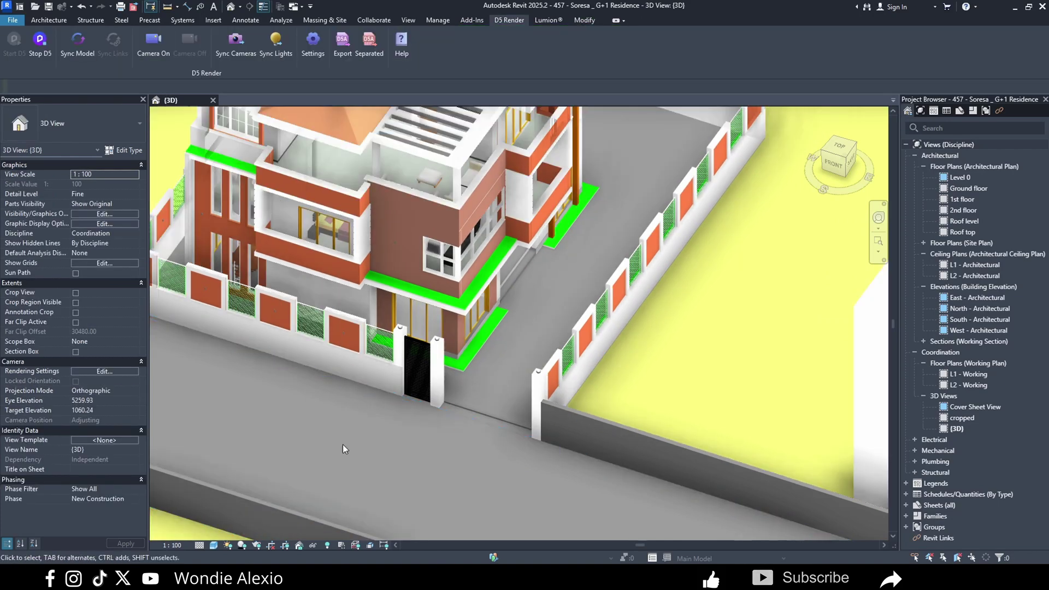
pyautogui.click(327, 544)
pyautogui.scroll(2, 470, 438)
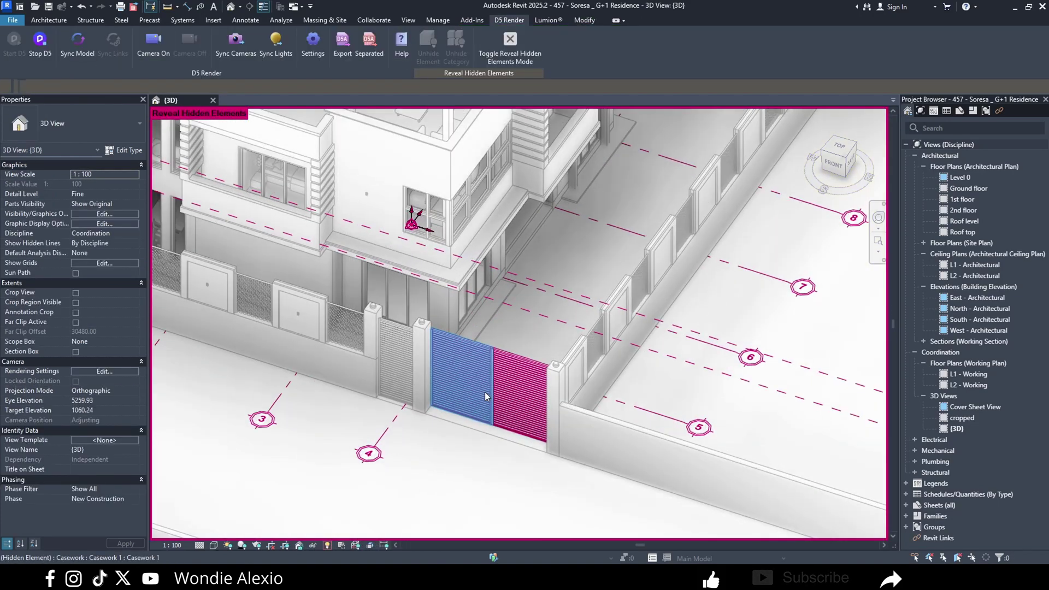
# Unhide both driveway gate leaves by element and leave the Reveal Hidden Elements mode.
pyautogui.click(485, 397)
pyautogui.keyDown('ctrl'); pyautogui.click(517, 383); pyautogui.keyUp('ctrl')
pyautogui.rightClick(519, 383)
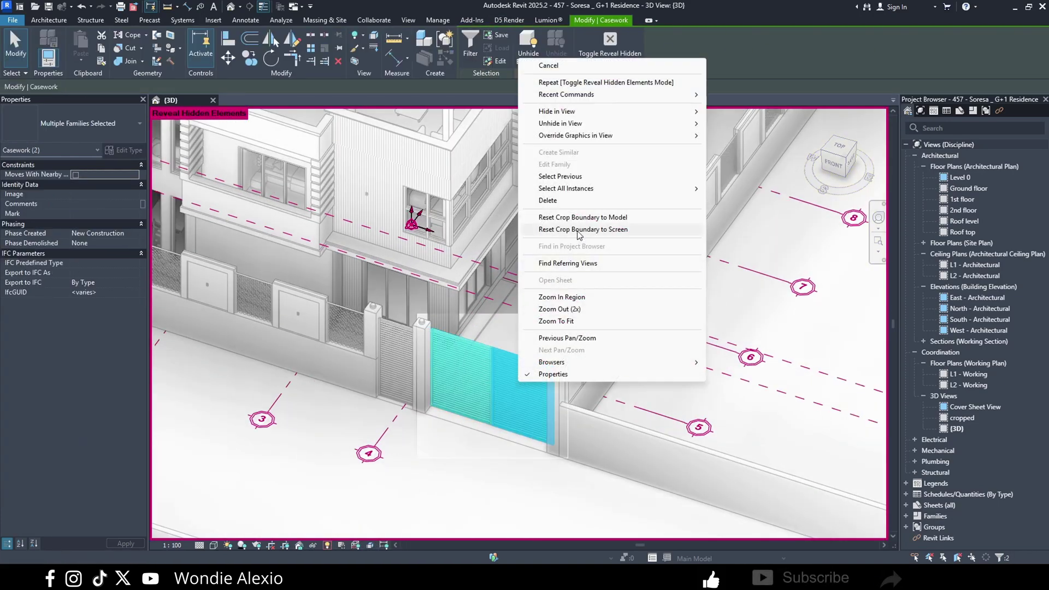
pyautogui.moveTo(563, 123)
pyautogui.click(729, 123)
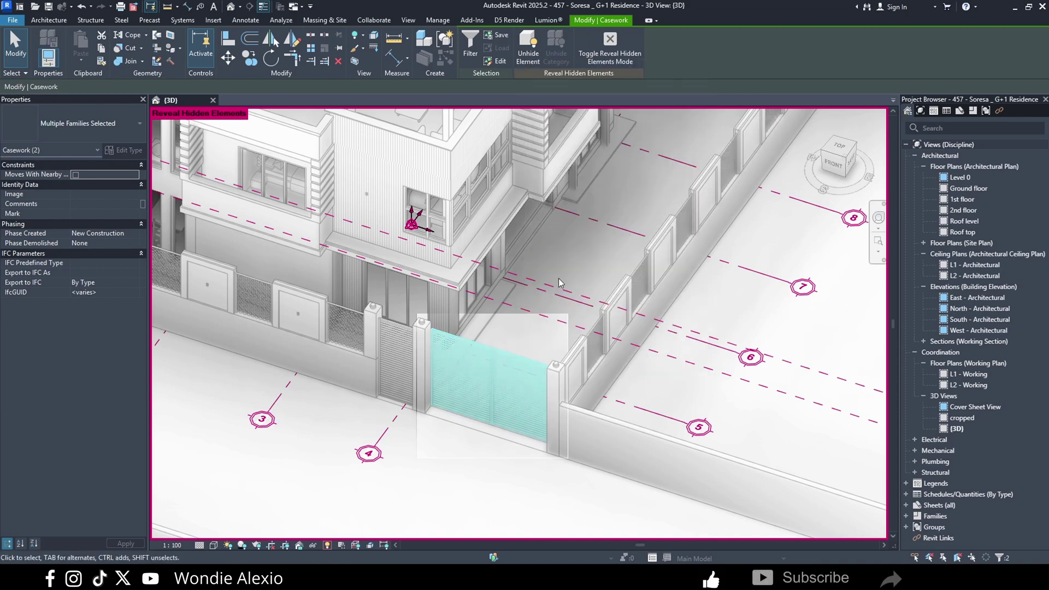
pyautogui.click(425, 463)
pyautogui.click(328, 544)
# Temporarily isolate both driveway gate leaves in the 3D view.
pyautogui.click(482, 382)
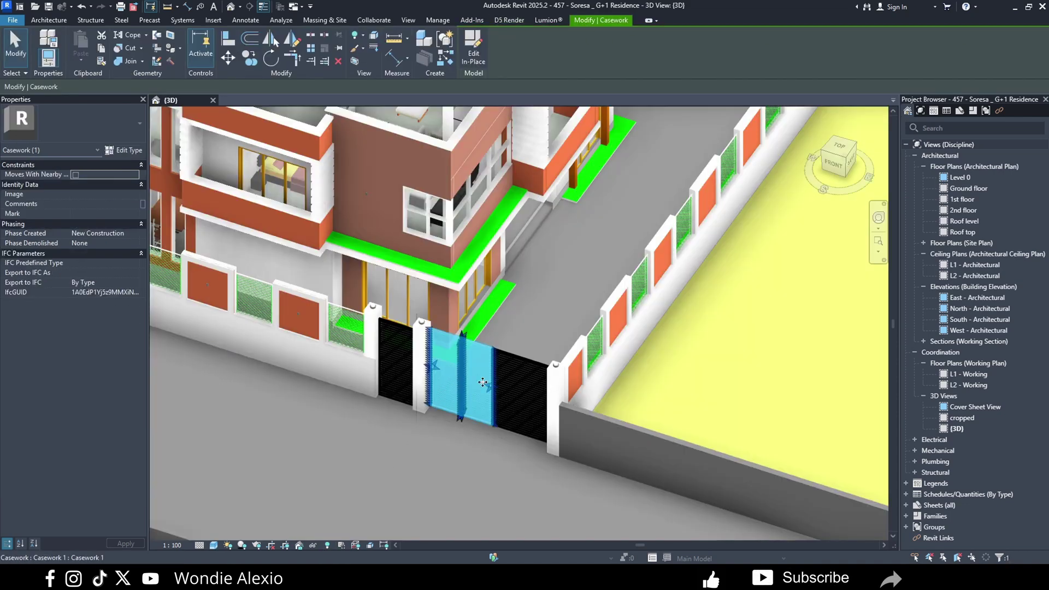
pyautogui.keyDown('ctrl'); pyautogui.click(520, 388); pyautogui.keyUp('ctrl')
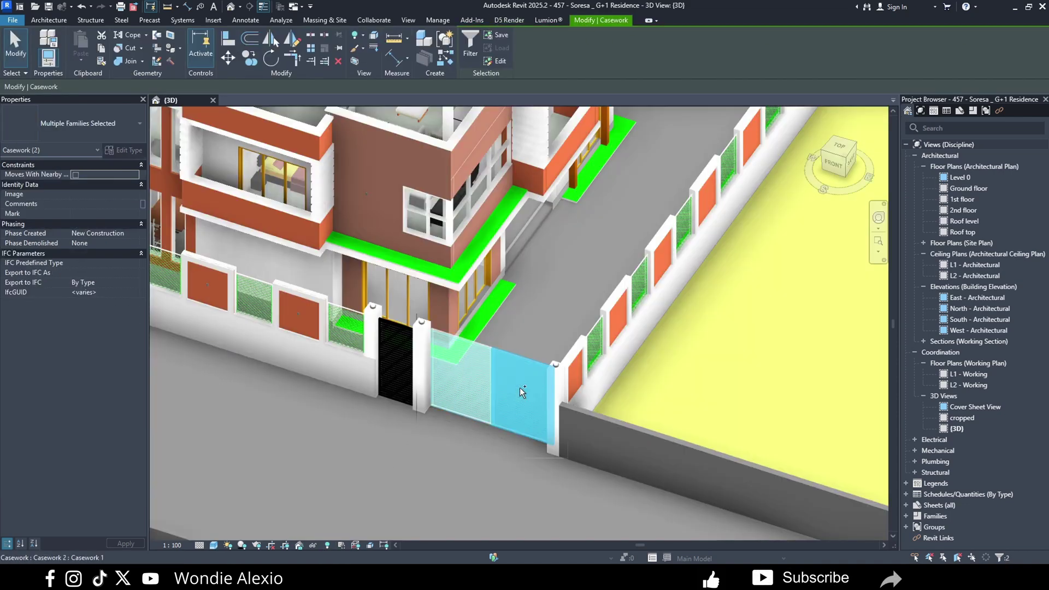
pyautogui.click(313, 544)
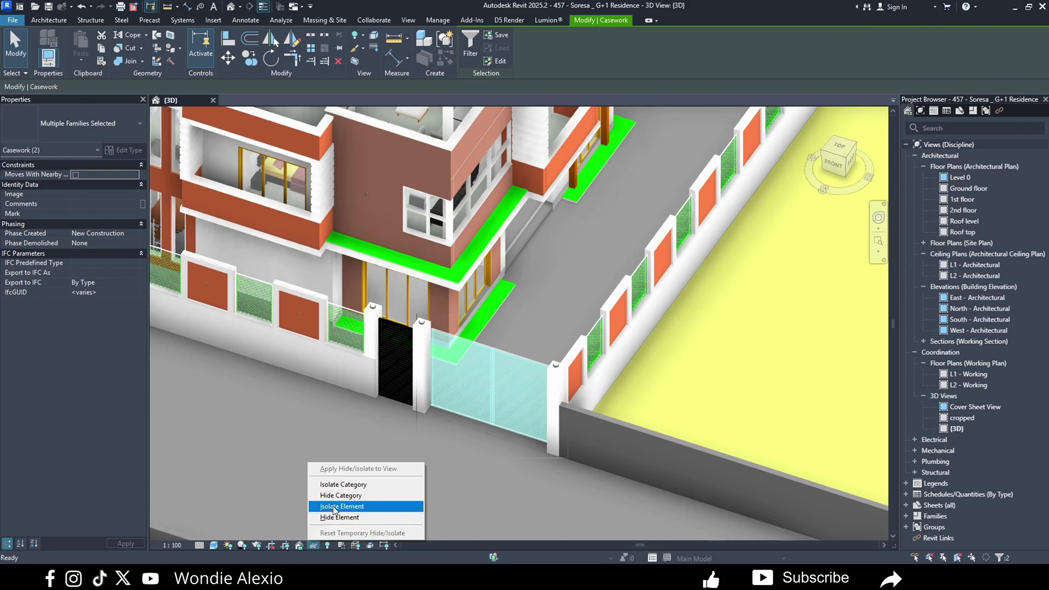
pyautogui.click(335, 506)
pyautogui.click(510, 297)
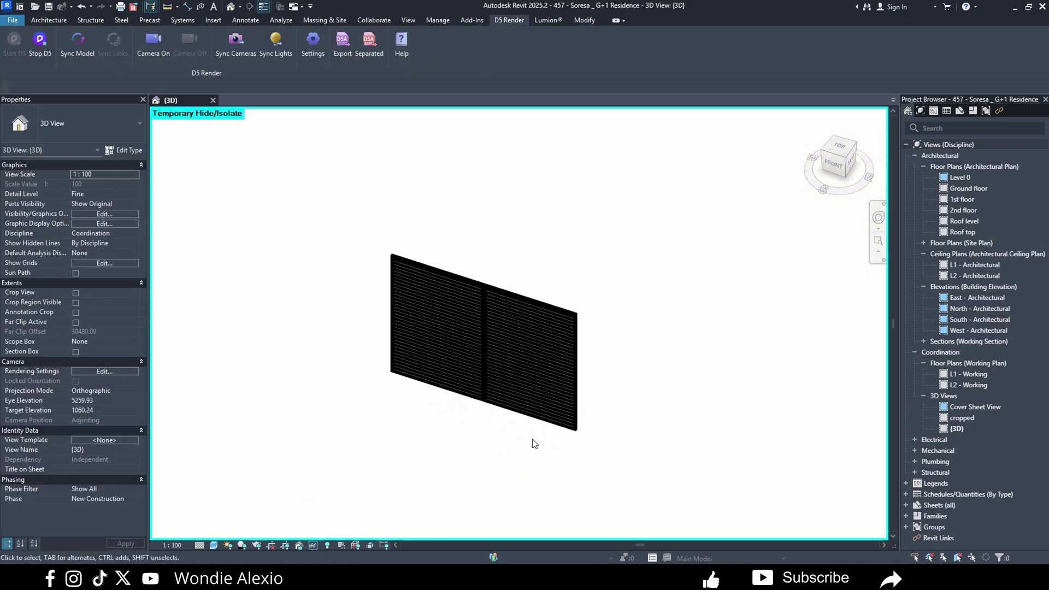
# Export the isolated gate leaves with the D5 plugin as "gate" in the exports folder, replacing the existing file.
pyautogui.scroll(2, 529, 378)
pyautogui.click(502, 307)
pyautogui.click(407, 300)
pyautogui.keyDown('shift'); pyautogui.moveTo(442, 461); pyautogui.dragTo(471, 458, button='middle'); pyautogui.keyUp('shift')
pyautogui.click(471, 458)
pyautogui.scroll(-2, 474, 412)
pyautogui.keyDown('shift'); pyautogui.moveTo(474, 413); pyautogui.dragTo(452, 413, button='middle'); pyautogui.keyUp('shift')
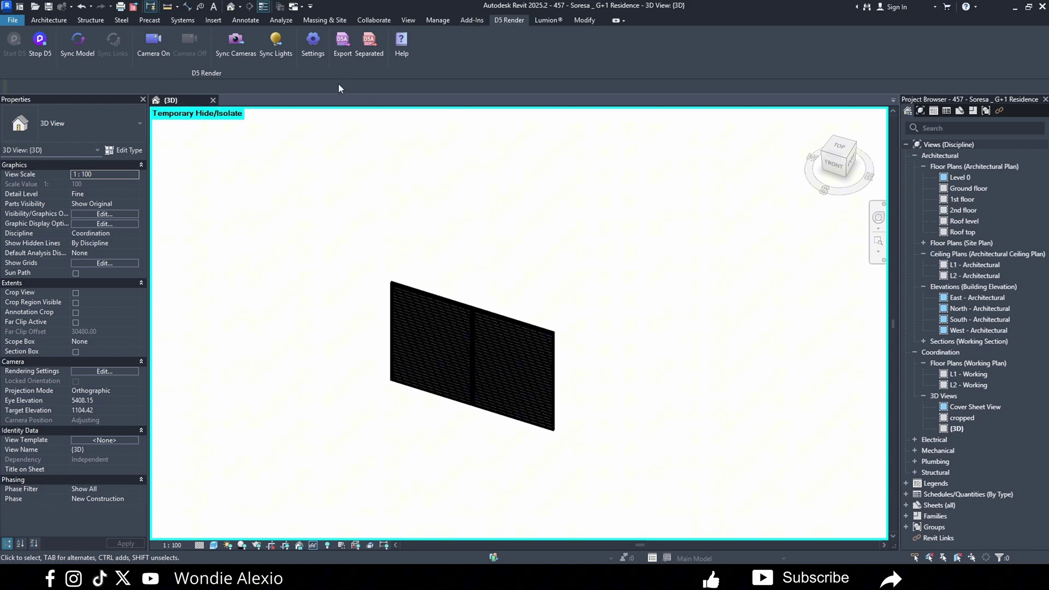
pyautogui.click(343, 44)
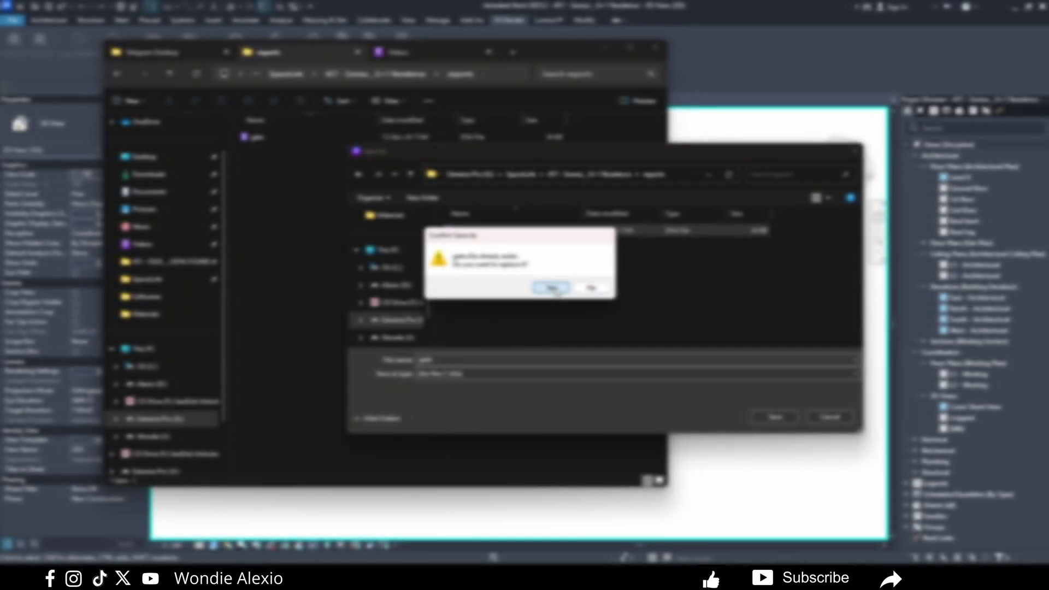
pyautogui.click(553, 288)
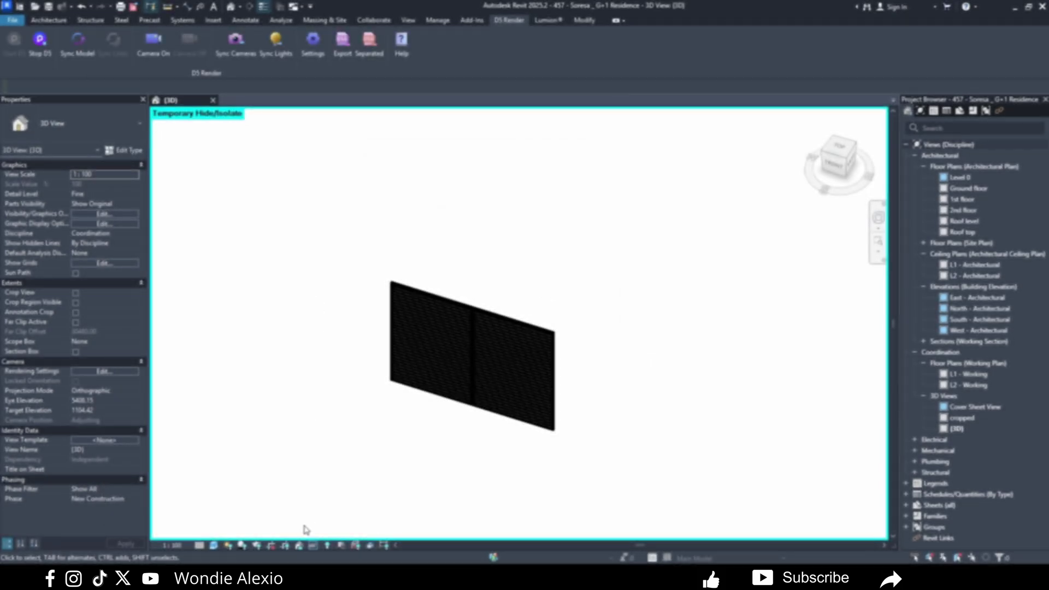
# Switch to D5 Render and import the exported gate file from the exports folder.
pyautogui.click(188, 576)
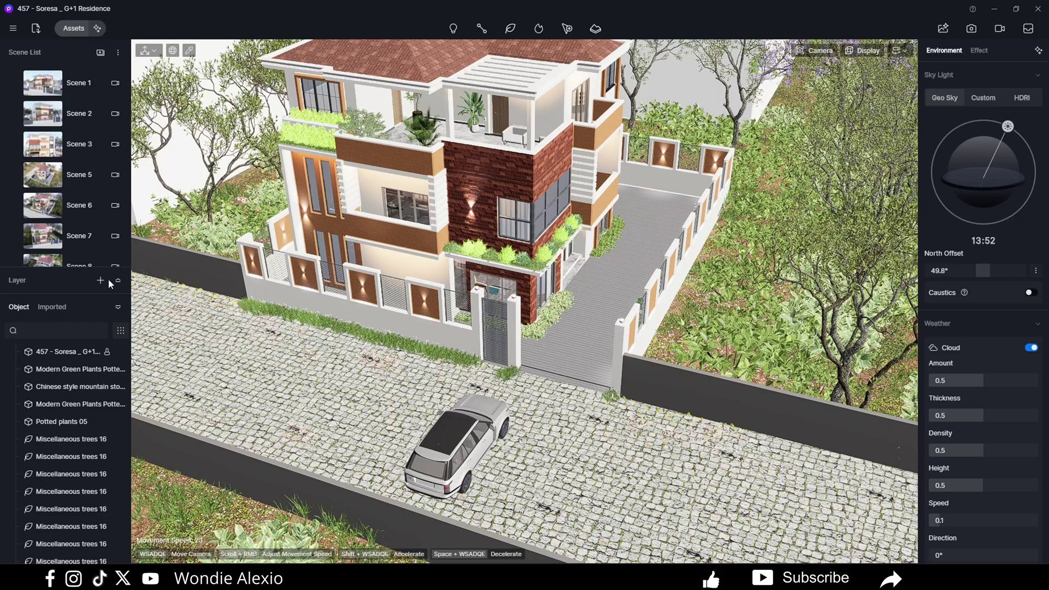
pyautogui.click(64, 309)
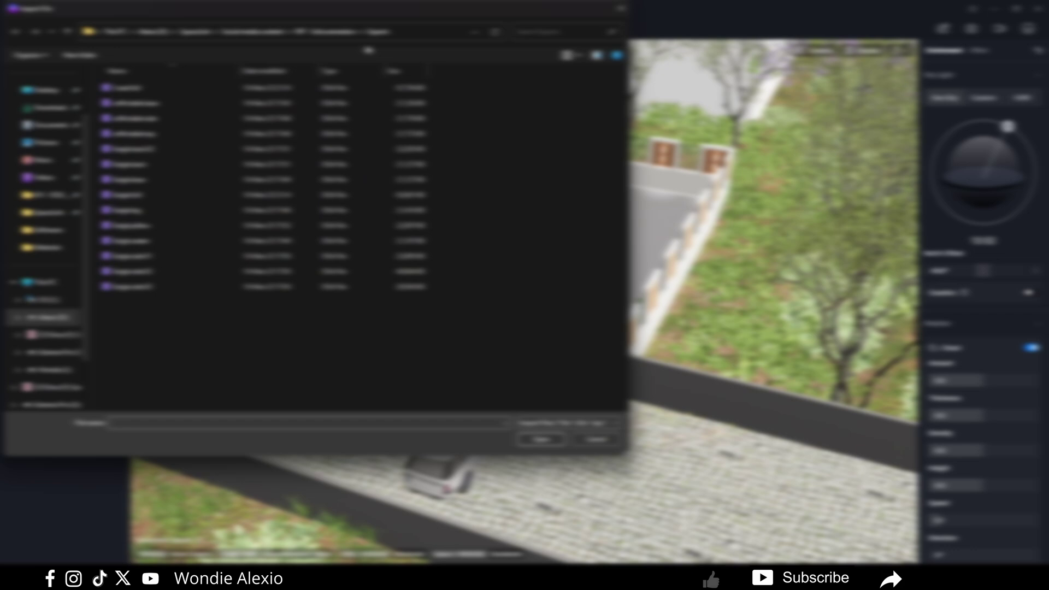
pyautogui.click(406, 32)
pyautogui.hotkey('ctrl', 'v')
pyautogui.press('Return')
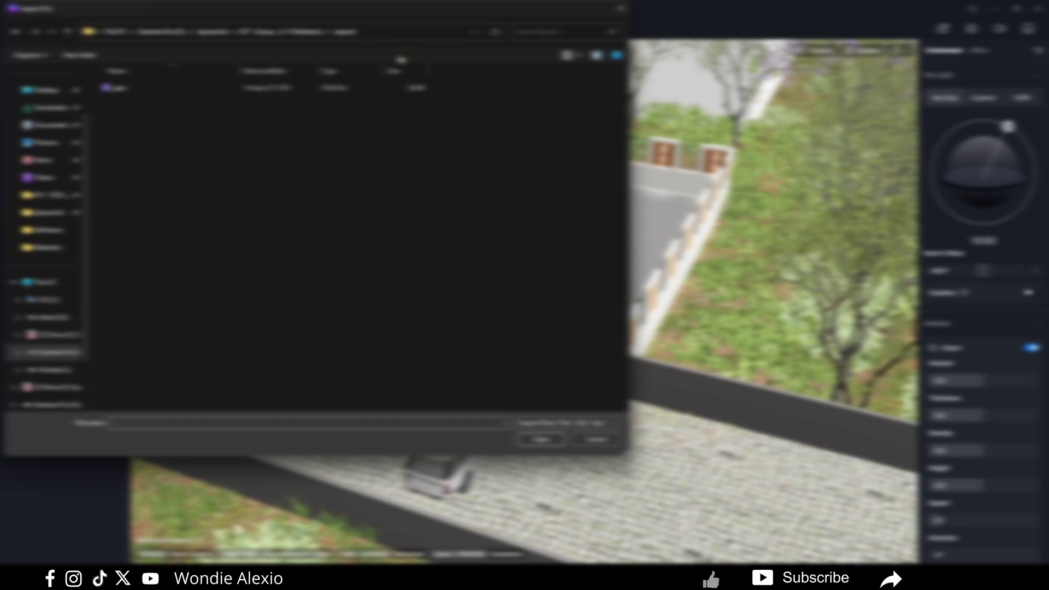
pyautogui.doubleClick(264, 89)
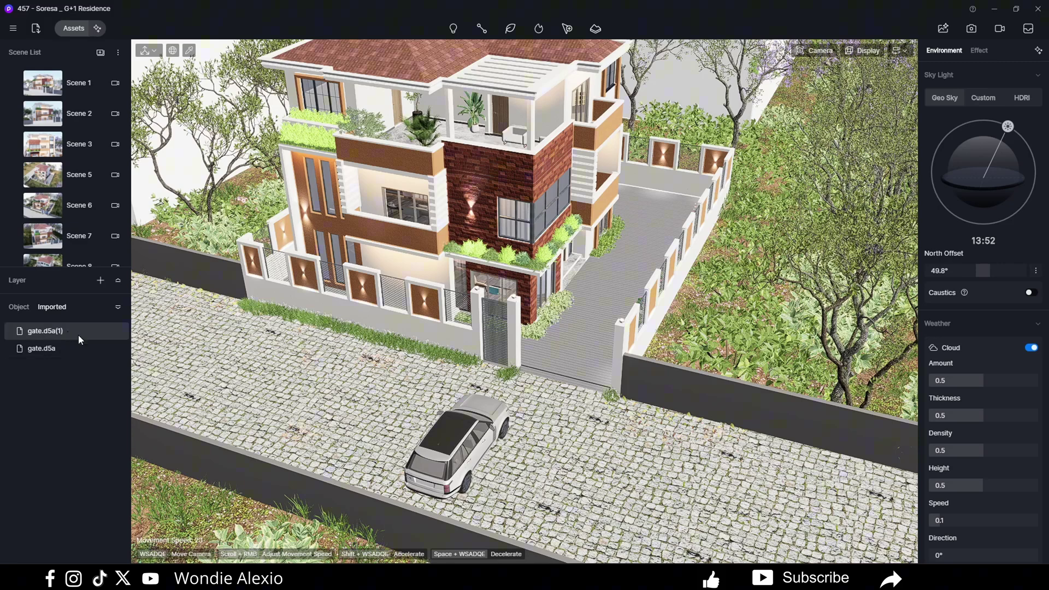
# Delete the duplicate imported resource gate.d5a(1) and place gate.d5a in the driveway opening.
pyautogui.rightClick(60, 330)
pyautogui.click(75, 357)
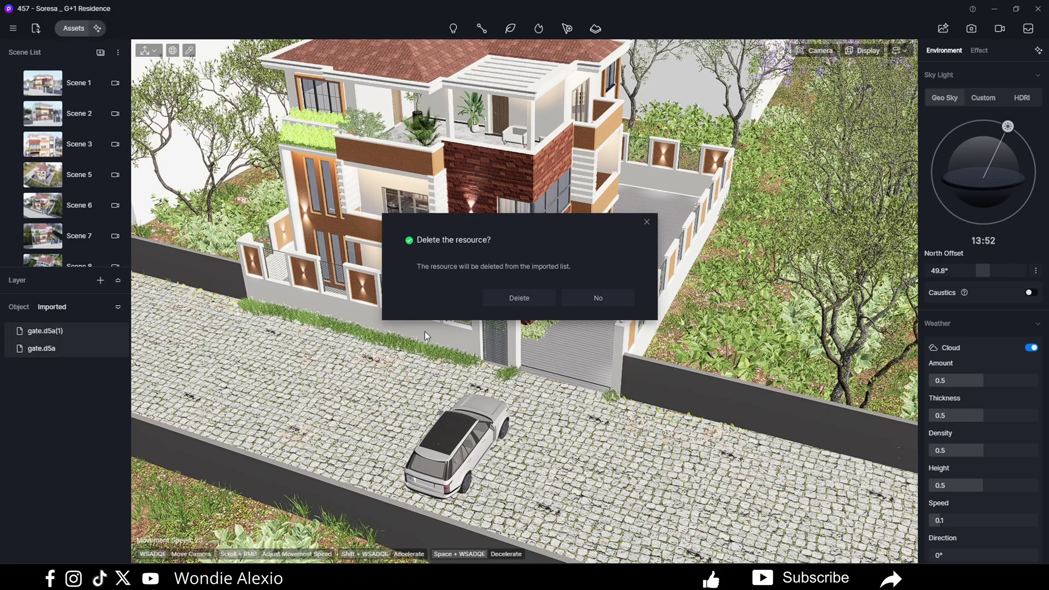
pyautogui.click(520, 297)
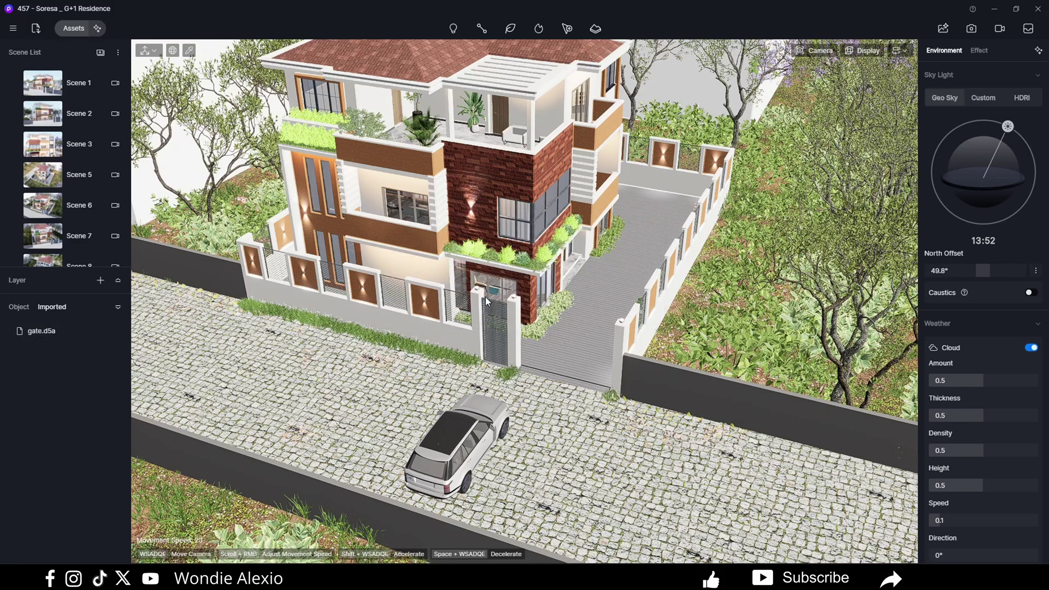
pyautogui.click(40, 332)
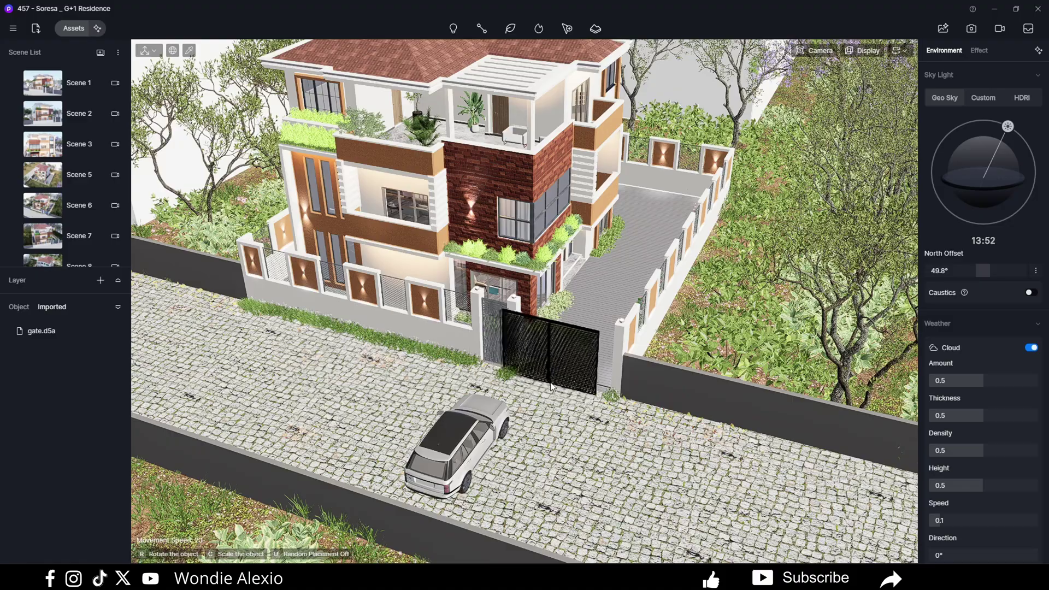
pyautogui.click(562, 377)
# Move the gate between the driveway pillars, to Y 7023 and X 6098.
pyautogui.moveTo(457, 346); pyautogui.dragTo(775, 193, button='right')
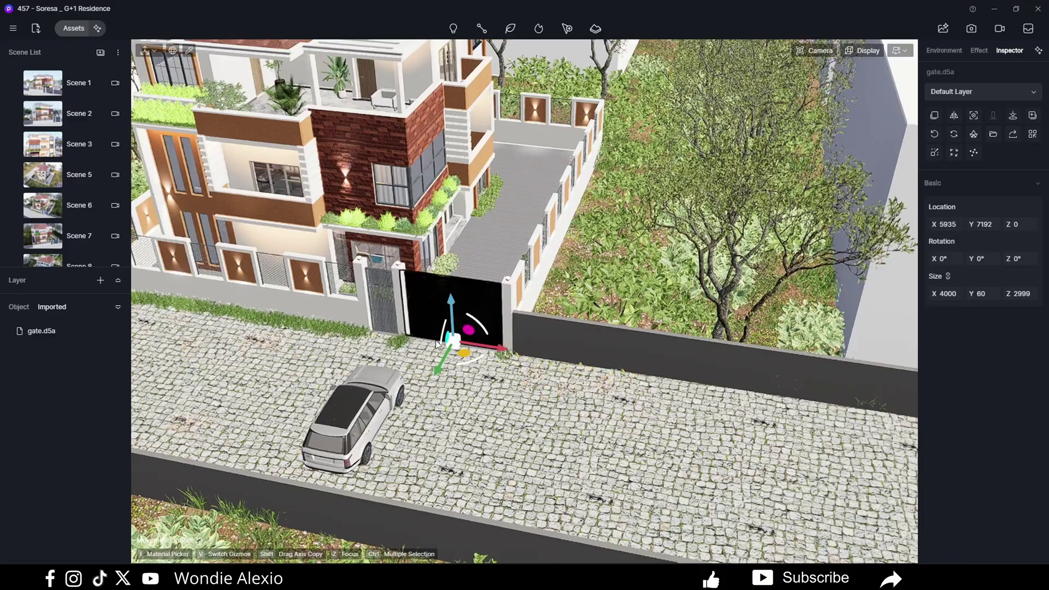
pyautogui.press('z')
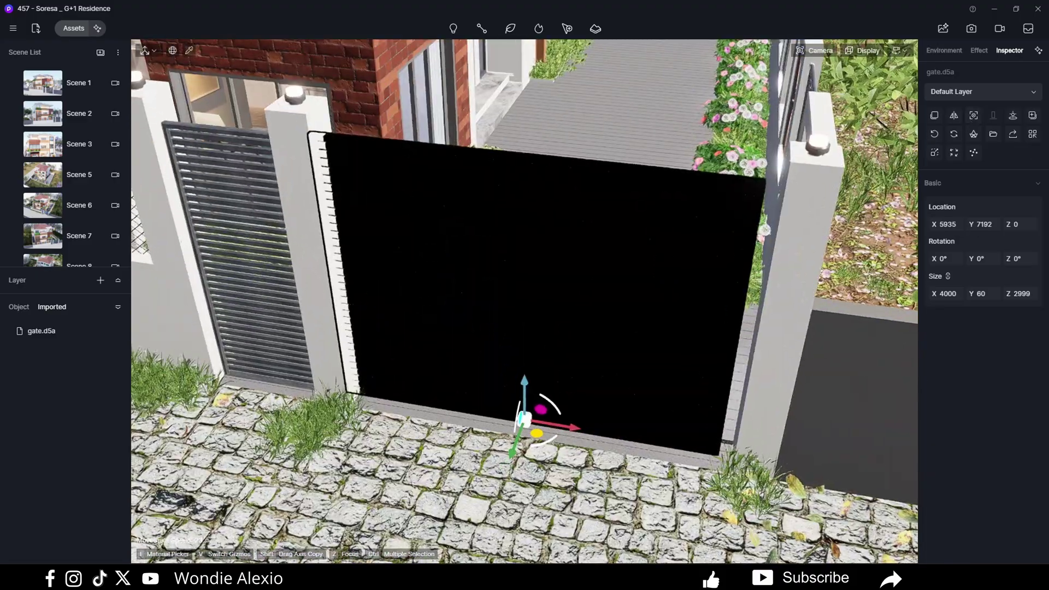
pyautogui.moveTo(659, 249); pyautogui.dragTo(273, 349, button='right')
pyautogui.moveTo(525, 300); pyautogui.dragTo(497, 278, button='right')
pyautogui.press('d')
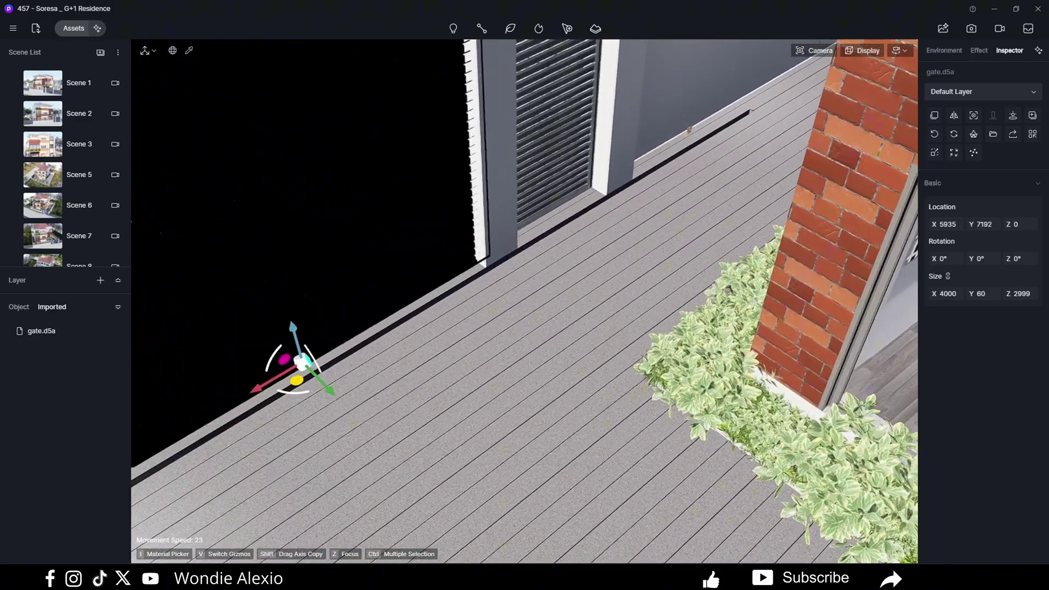
pyautogui.moveTo(337, 392); pyautogui.dragTo(351, 397)
pyautogui.moveTo(539, 359); pyautogui.dragTo(249, 359, button='right')
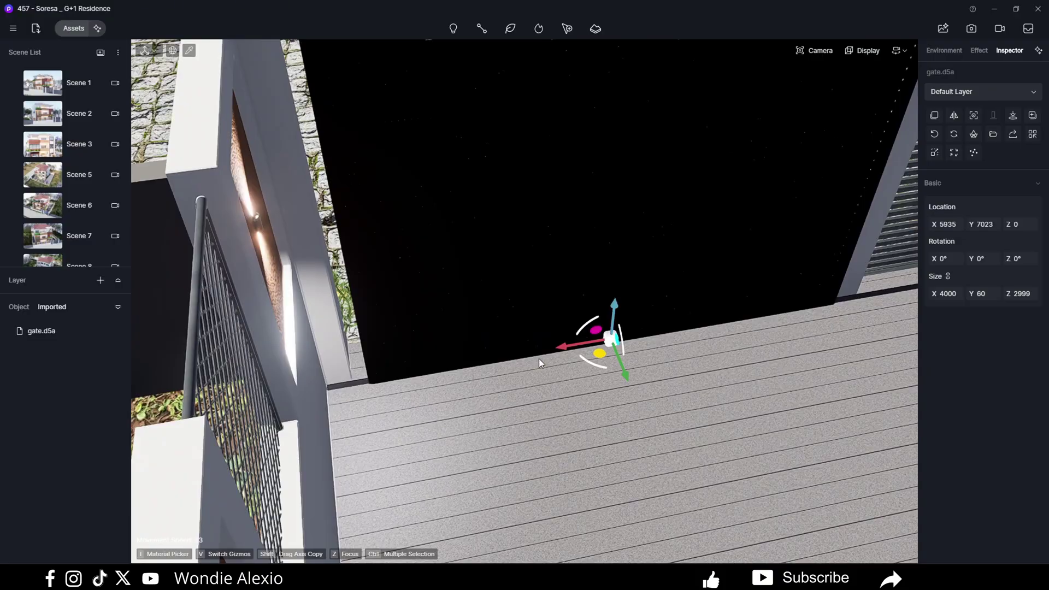
pyautogui.moveTo(562, 346); pyautogui.dragTo(546, 348)
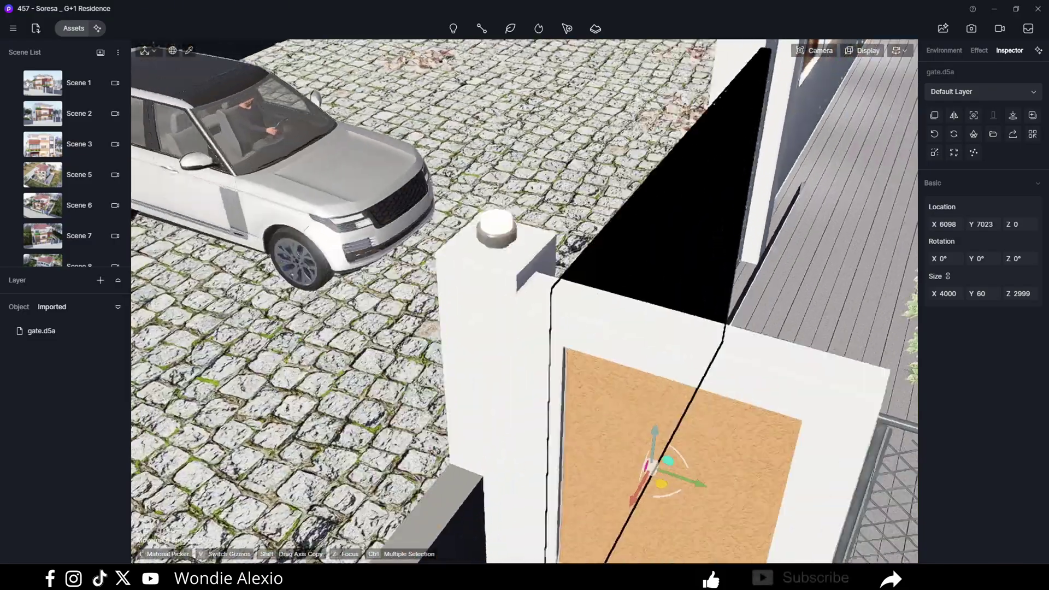
pyautogui.moveTo(524, 300); pyautogui.dragTo(601, 301, button='right')
pyautogui.moveTo(486, 313); pyautogui.dragTo(532, 292, button='right')
# Reselect the gate and slide it along the X axis to X 6078 so it fits between the pillars.
pyautogui.press('Escape')
pyautogui.moveTo(452, 322)
pyautogui.mouseDown(button='right')
pyautogui.moveTo(497, 314)
pyautogui.moveTo(552, 235)
pyautogui.moveTo(421, 382)
pyautogui.moveTo(464, 328)
pyautogui.moveTo(452, 320)
pyautogui.mouseUp(button='right')
pyautogui.press('s')
pyautogui.click(414, 234)
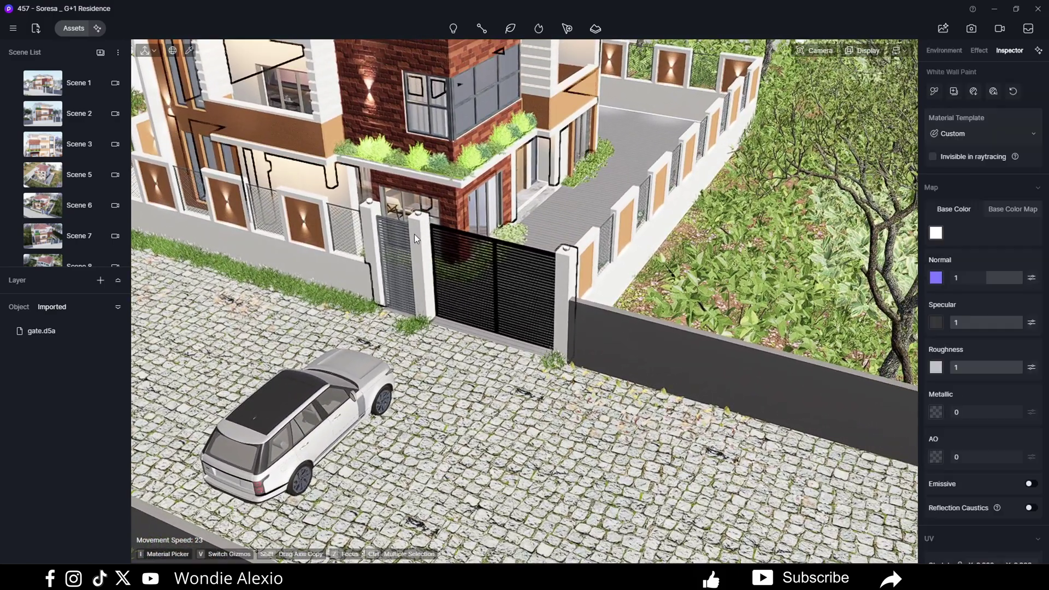
pyautogui.press('Escape')
pyautogui.click(502, 255)
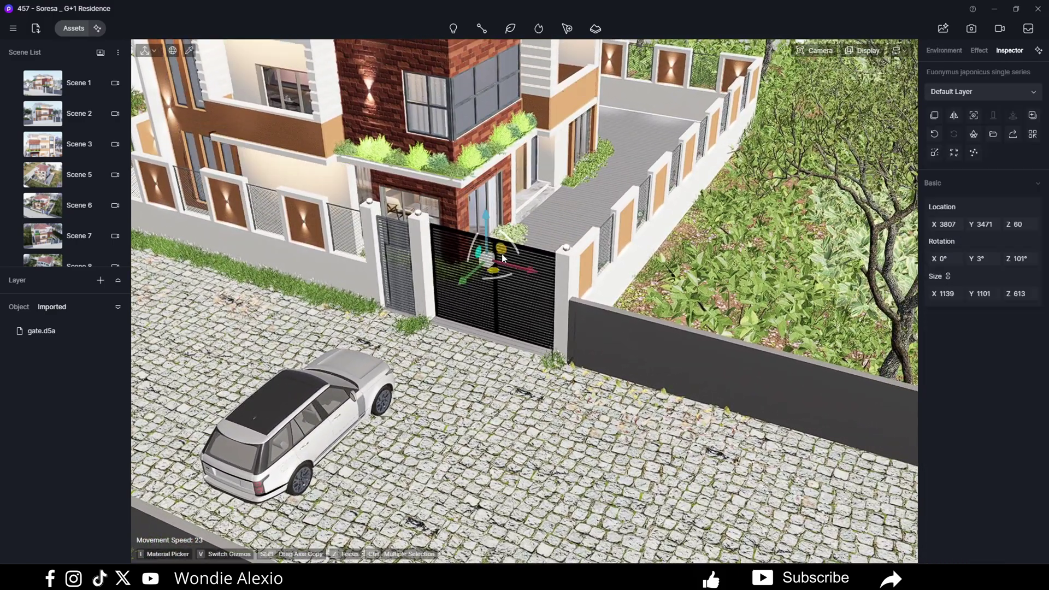
pyautogui.click(497, 301)
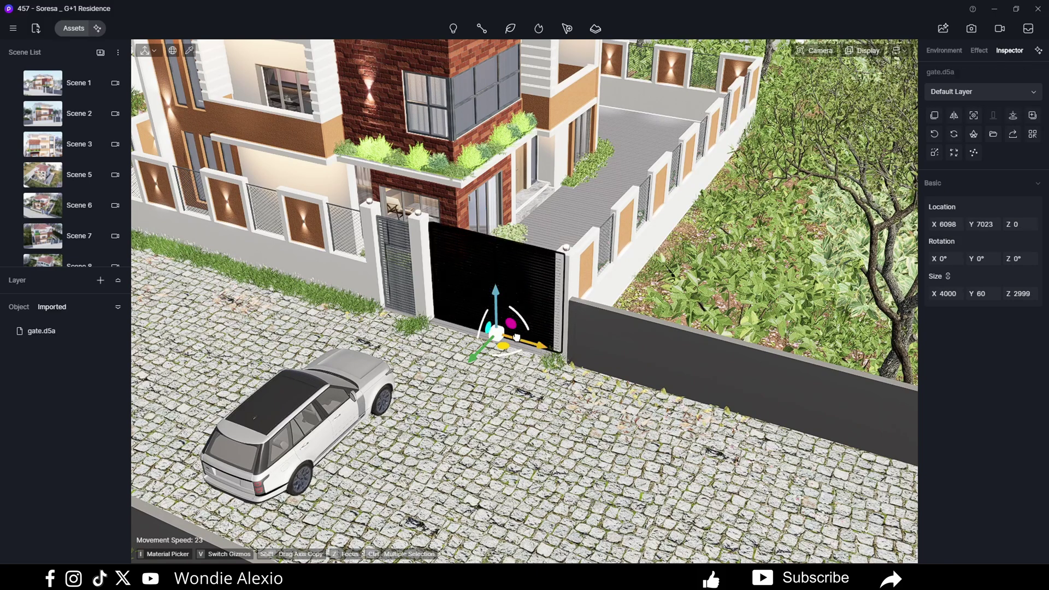
pyautogui.moveTo(516, 337)
pyautogui.mouseDown()
pyautogui.moveTo(454, 308)
pyautogui.moveTo(520, 327)
pyautogui.mouseUp()
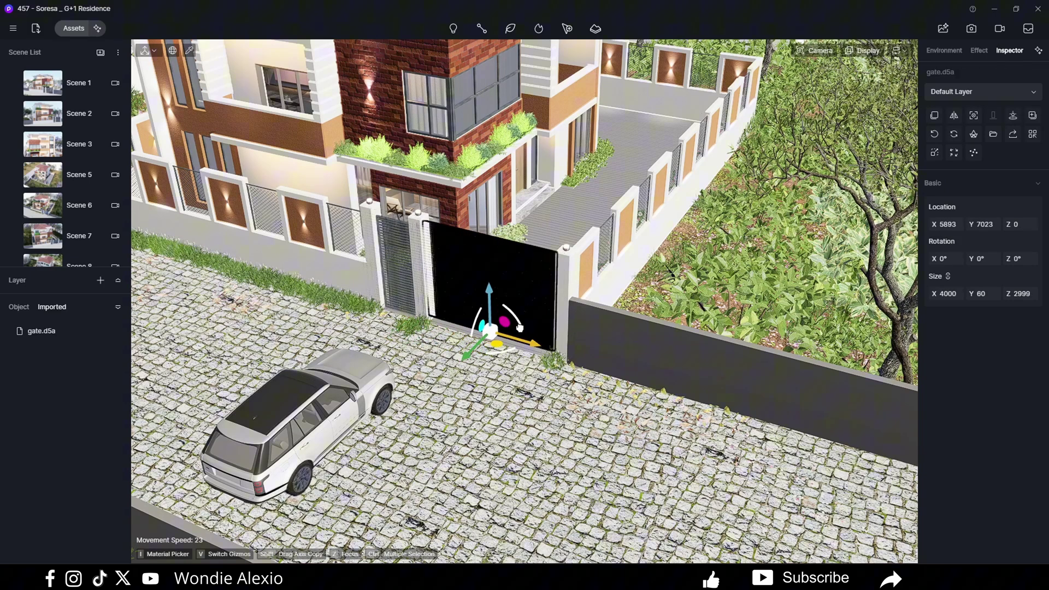
pyautogui.rightClick(508, 292)
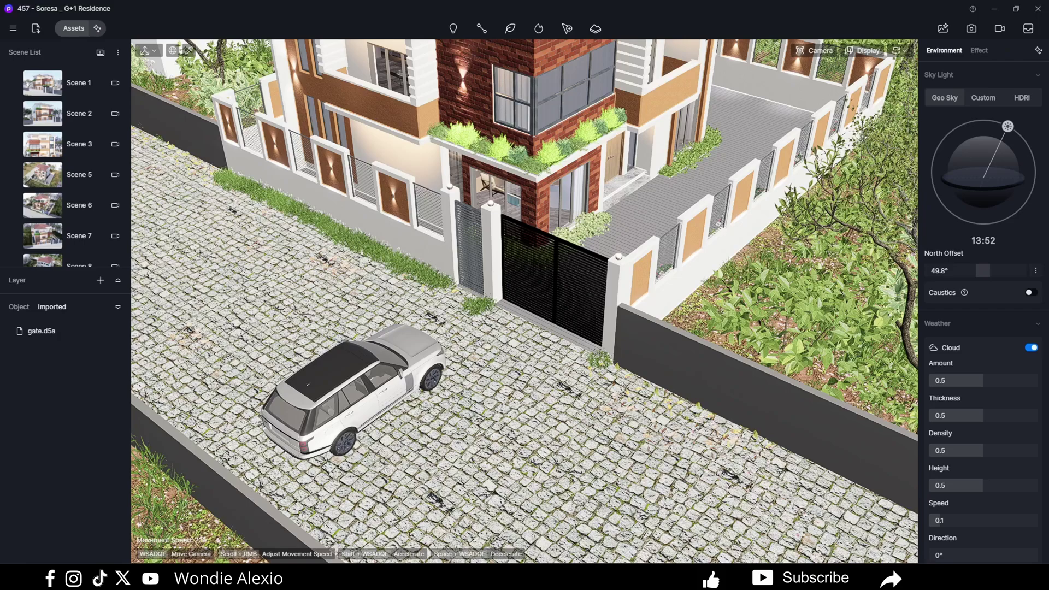
pyautogui.moveTo(508, 292); pyautogui.dragTo(471, 243, button='right')
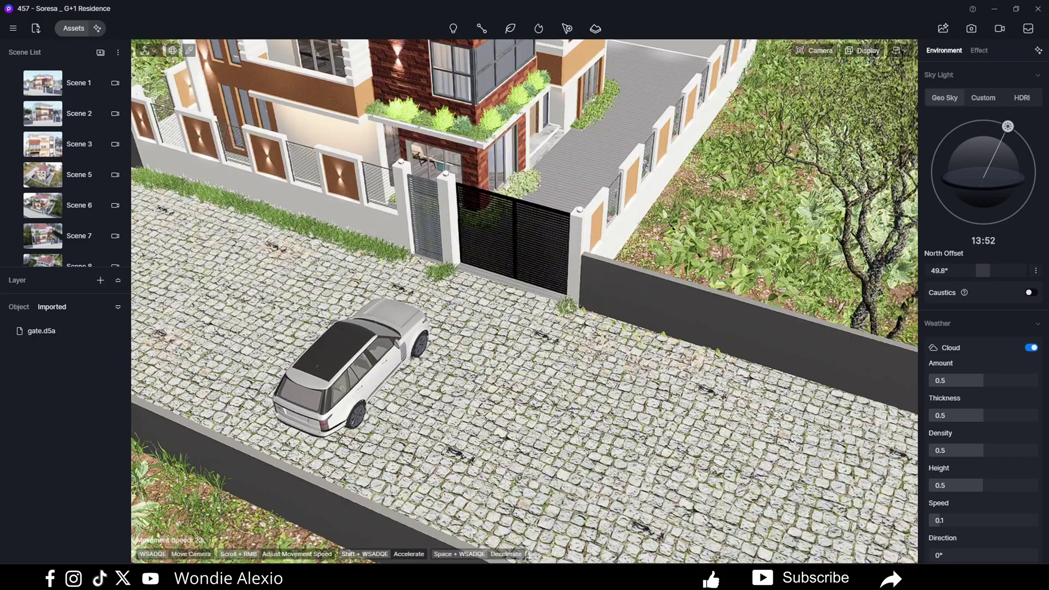
pyautogui.moveTo(524, 295); pyautogui.dragTo(486, 341, button='right')
# Enter video mode, delete all existing clips and create a new empty clip.
pyautogui.click(998, 29)
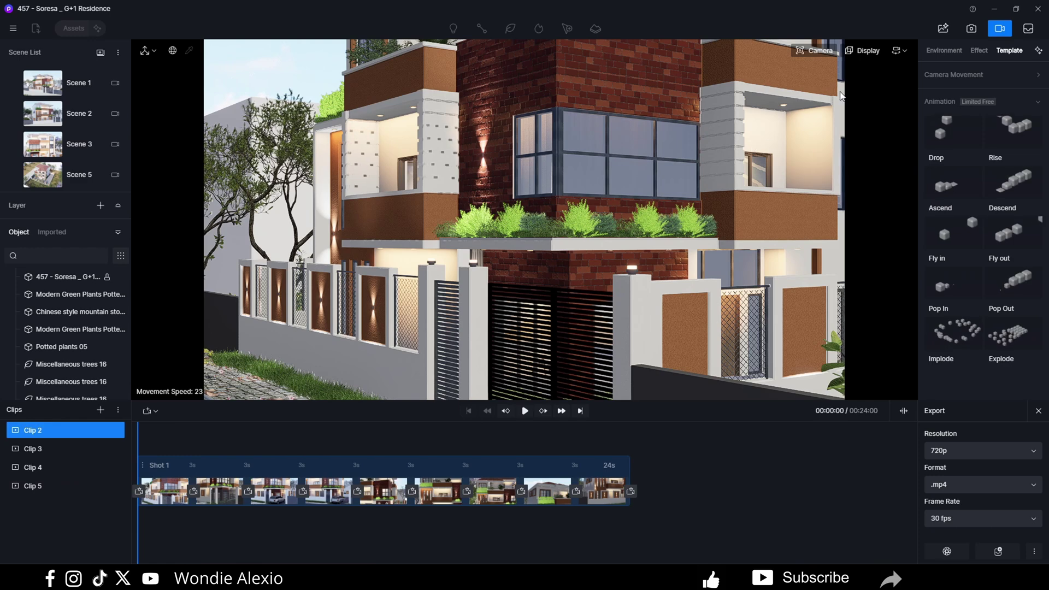
pyautogui.click(978, 52)
pyautogui.click(47, 485)
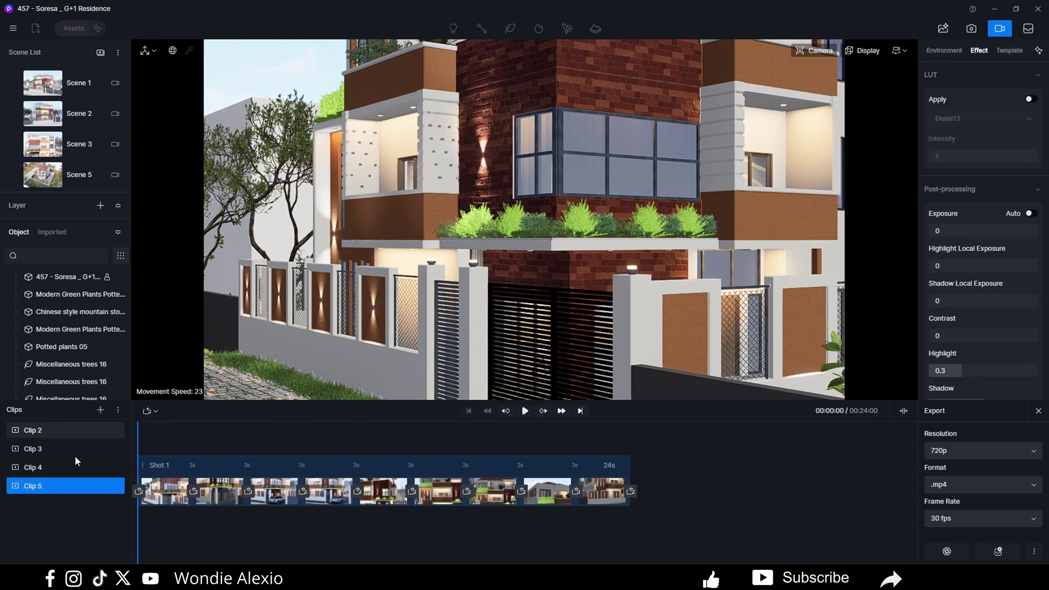
pyautogui.click(117, 410)
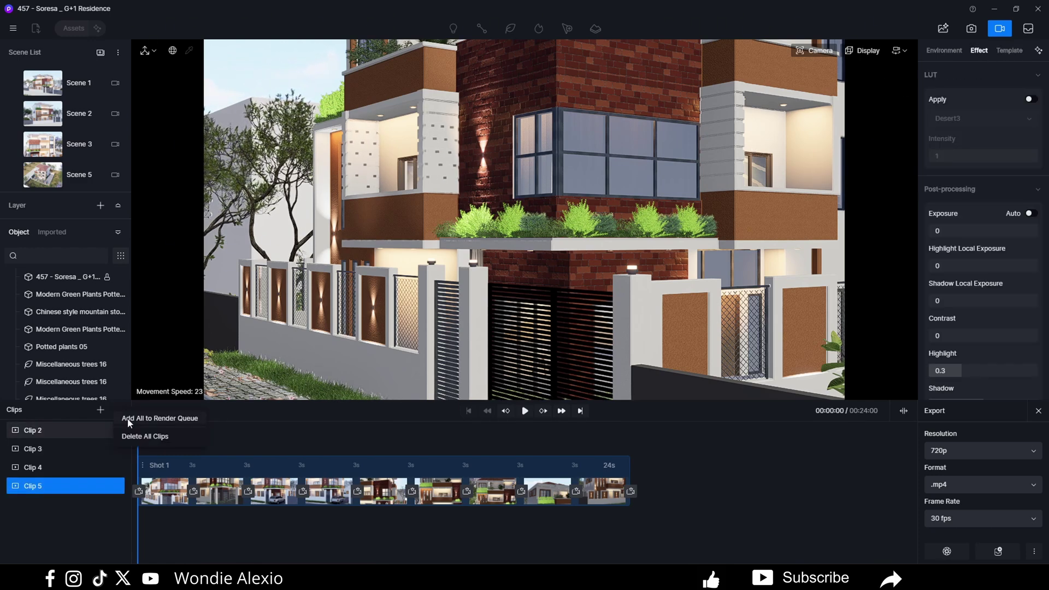
pyautogui.click(143, 436)
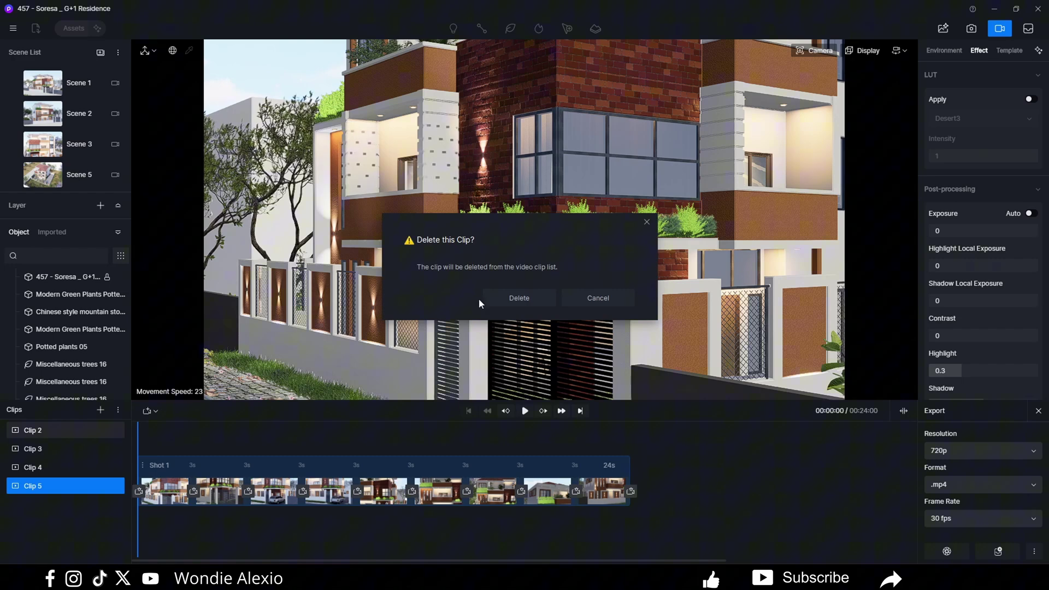
pyautogui.click(516, 298)
pyautogui.click(100, 410)
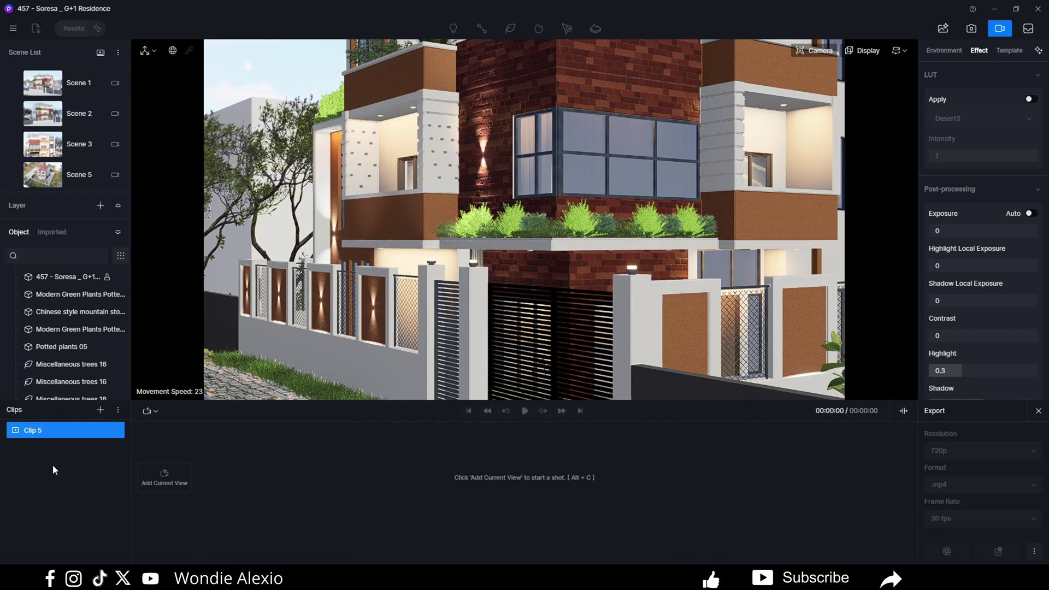
# Frame the closed driveway gate and the SUV from the street and add this view as the clip's first view.
pyautogui.moveTo(453, 258); pyautogui.dragTo(497, 393, button='right')
pyautogui.moveTo(405, 331); pyautogui.dragTo(355, 336, button='right')
pyautogui.moveTo(475, 298); pyautogui.dragTo(481, 295, button='right')
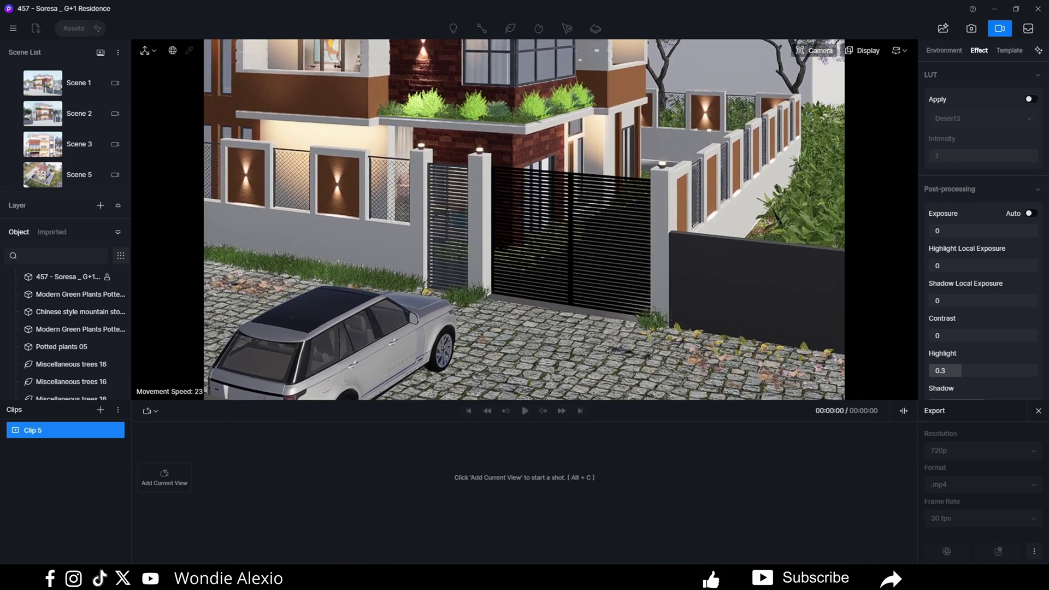
pyautogui.moveTo(467, 243); pyautogui.dragTo(457, 211, button='right')
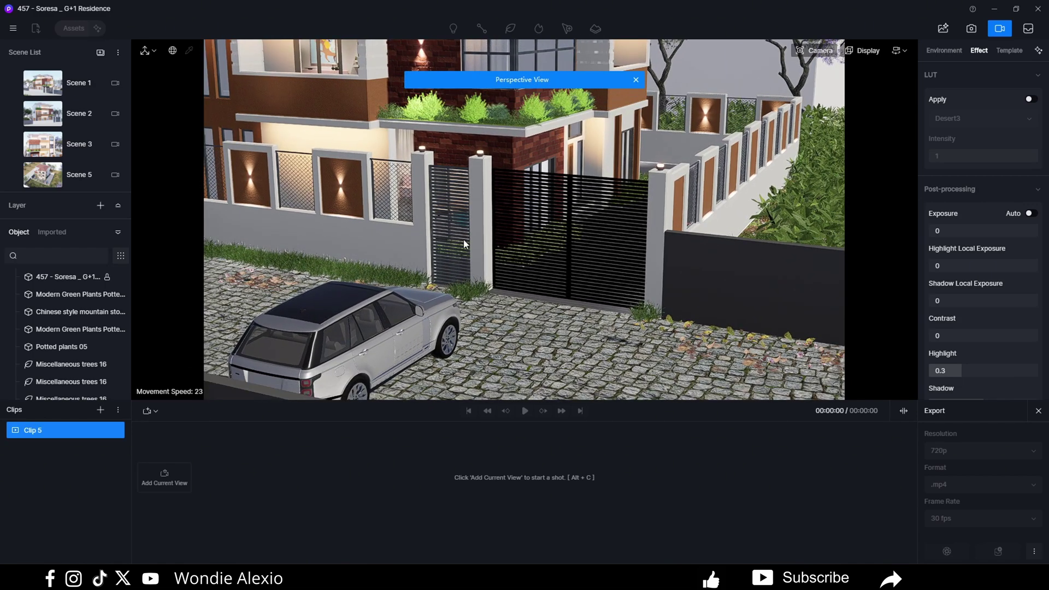
pyautogui.click(170, 486)
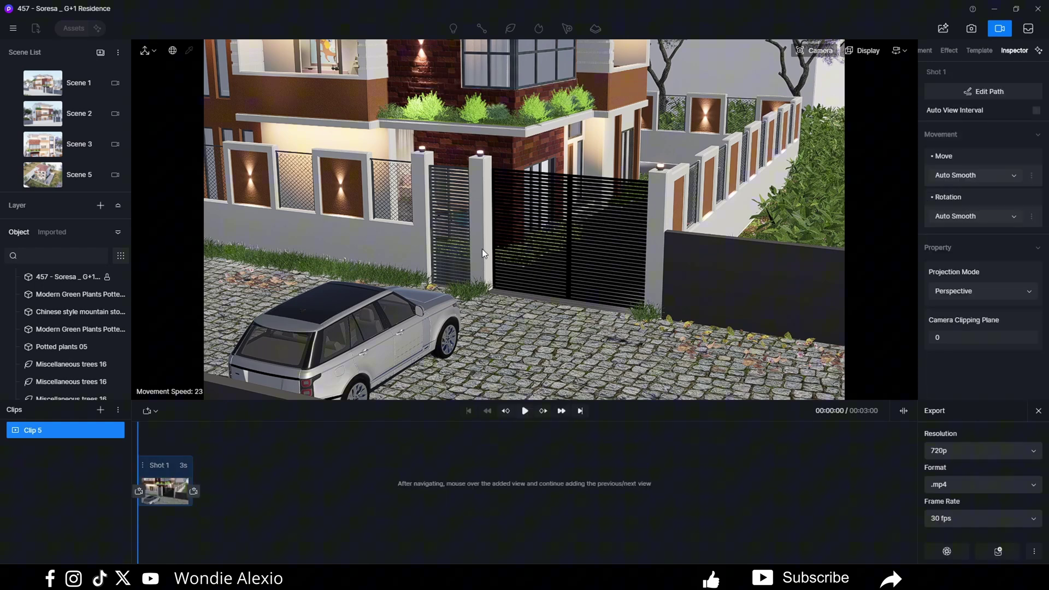
# Shift the camera slightly sideways toward the dark boundary wall and add this as the shot's second view.
pyautogui.moveTo(482, 248); pyautogui.dragTo(553, 248, button='right')
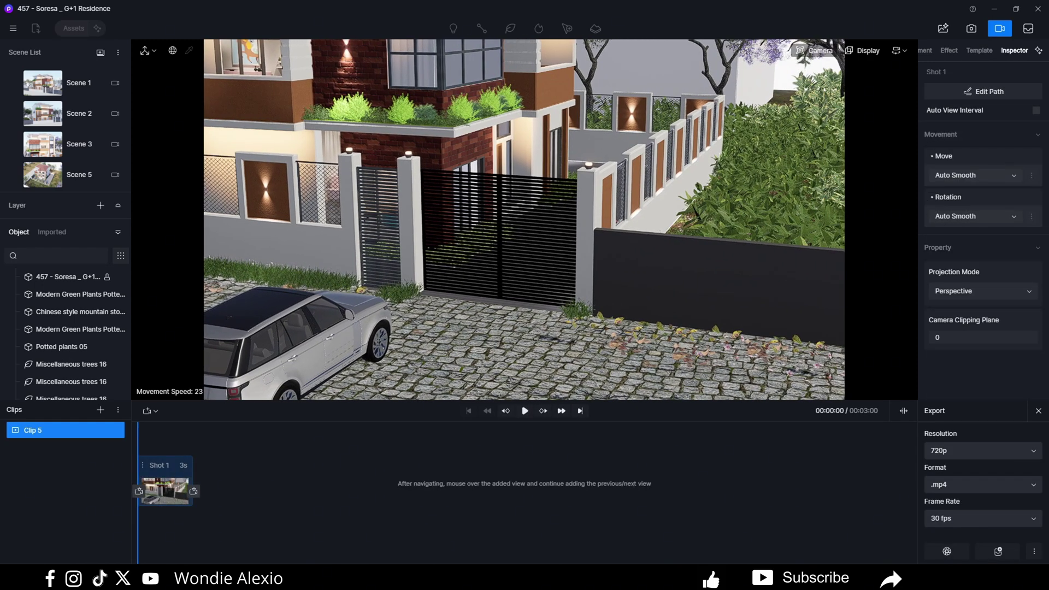
pyautogui.press('s')
pyautogui.press('a')
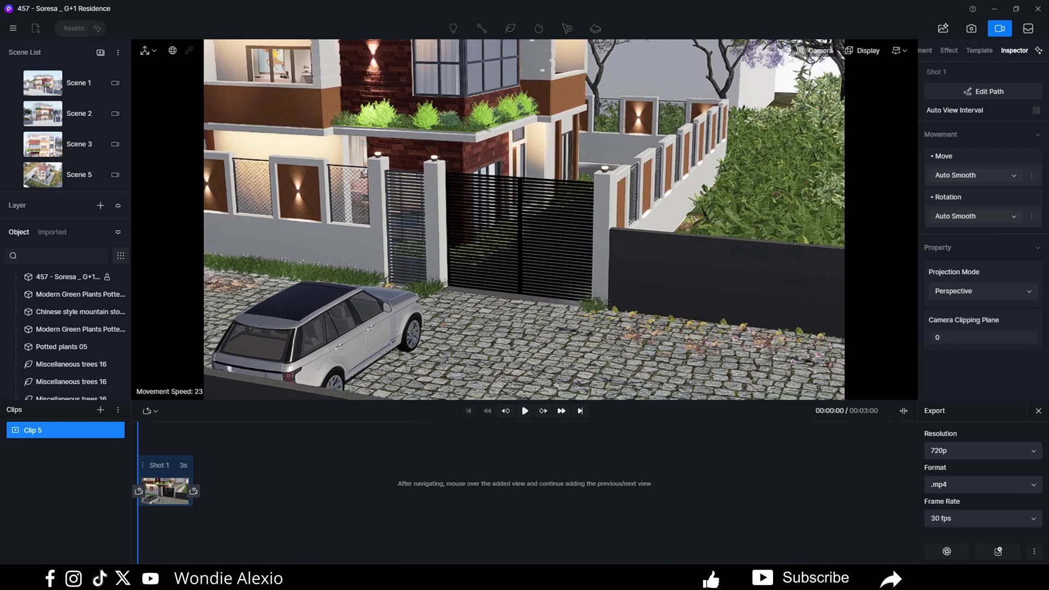
pyautogui.press('a')
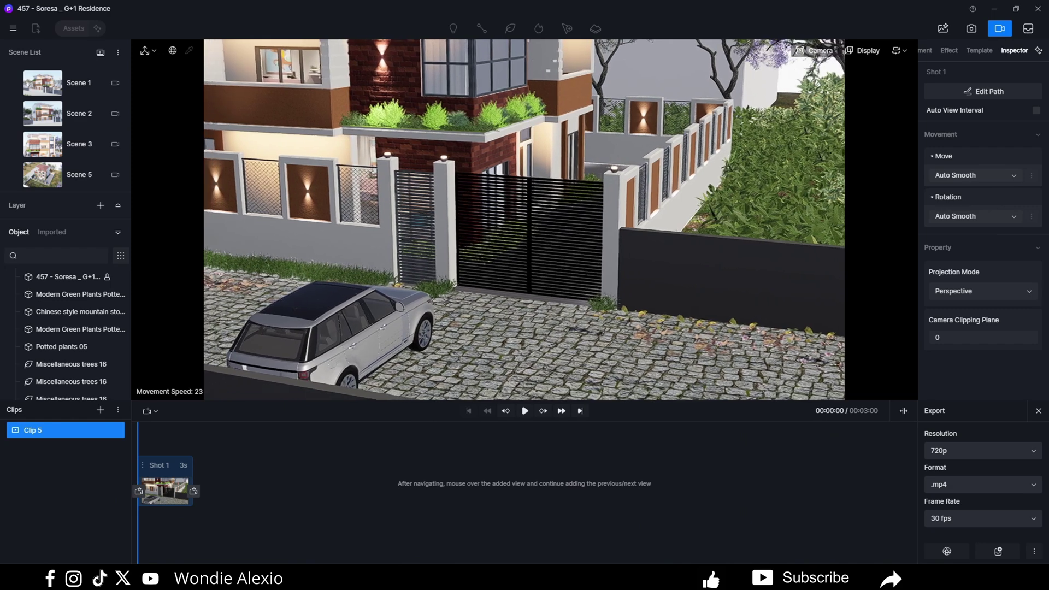
pyautogui.click(195, 490)
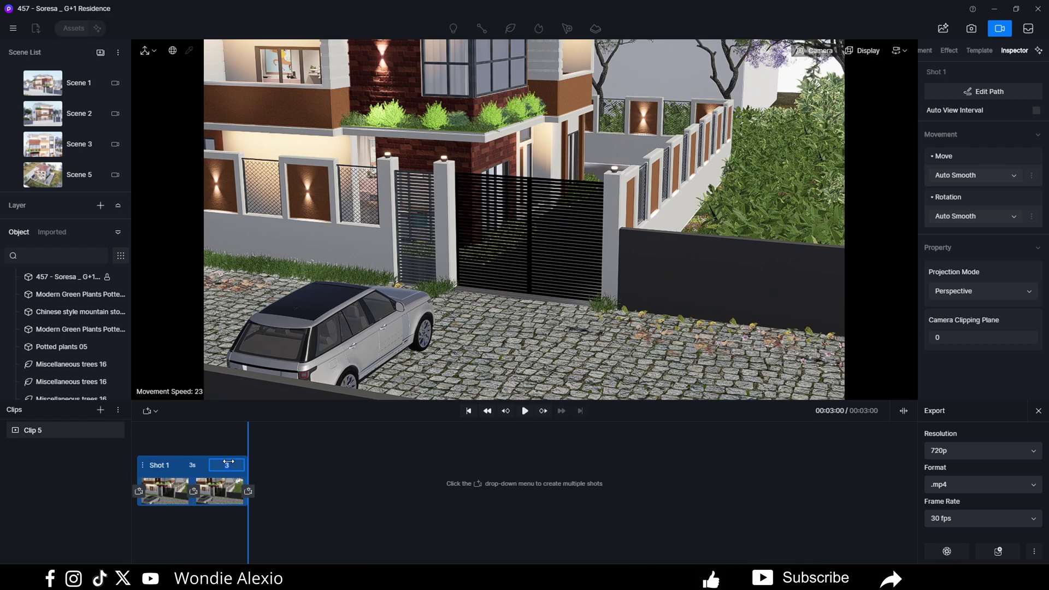
# Set the shot's duration to 8 seconds.
pyautogui.press('Return')
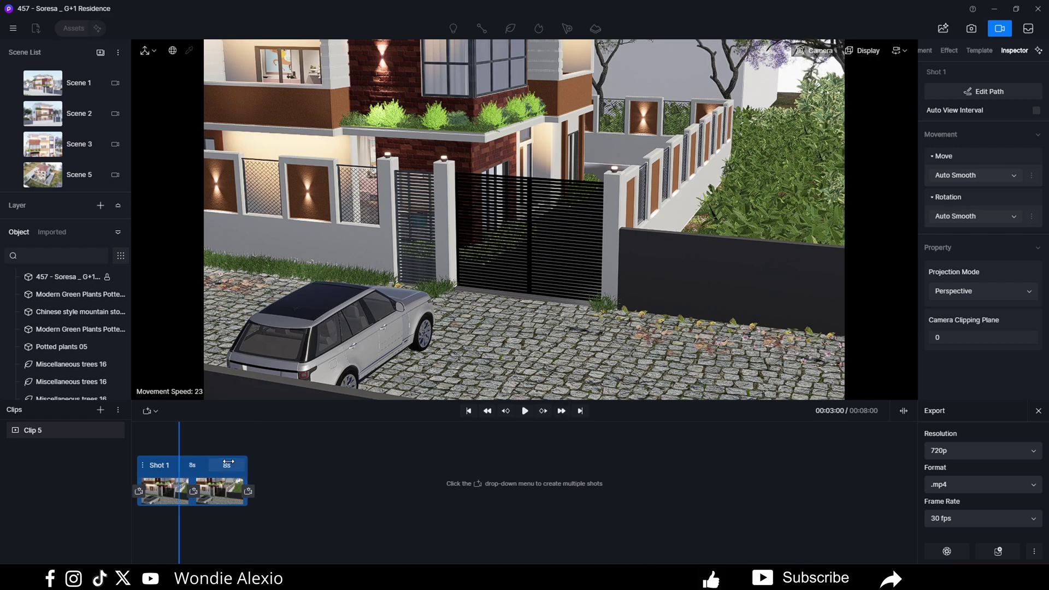
pyautogui.write('6')
pyautogui.press('Return')
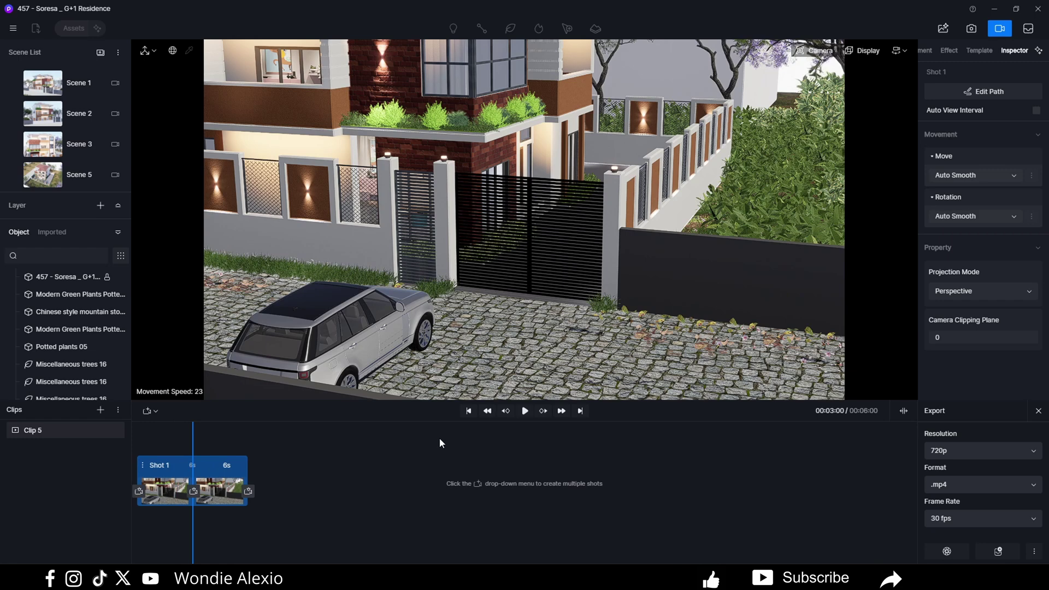
pyautogui.write('8')
pyautogui.press('Return')
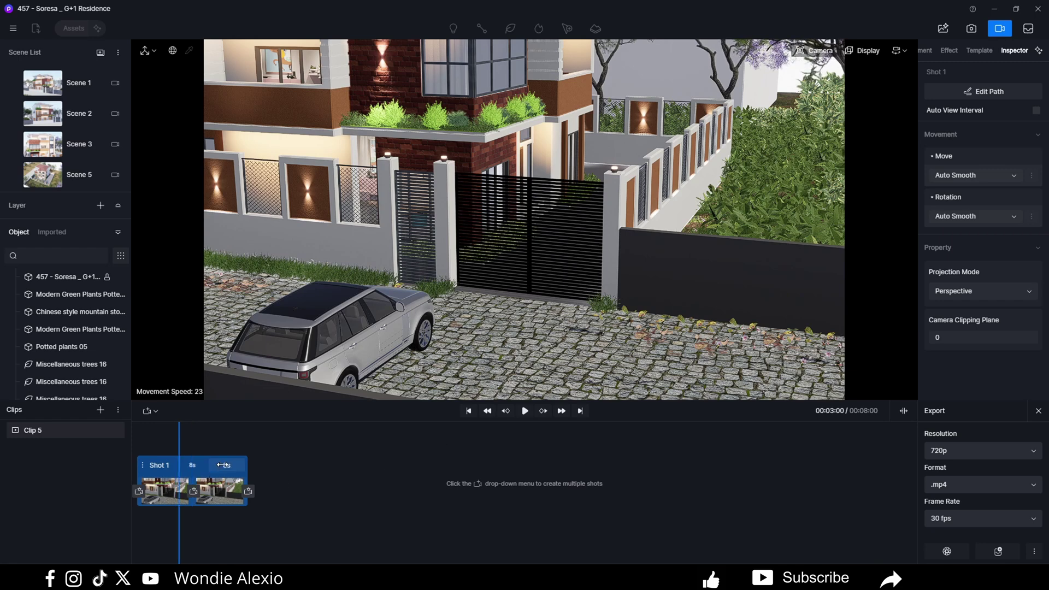
# Scrub through the shot to preview the camera movement past the driveway gate.
pyautogui.click(310, 458)
pyautogui.moveTo(177, 426); pyautogui.dragTo(134, 433)
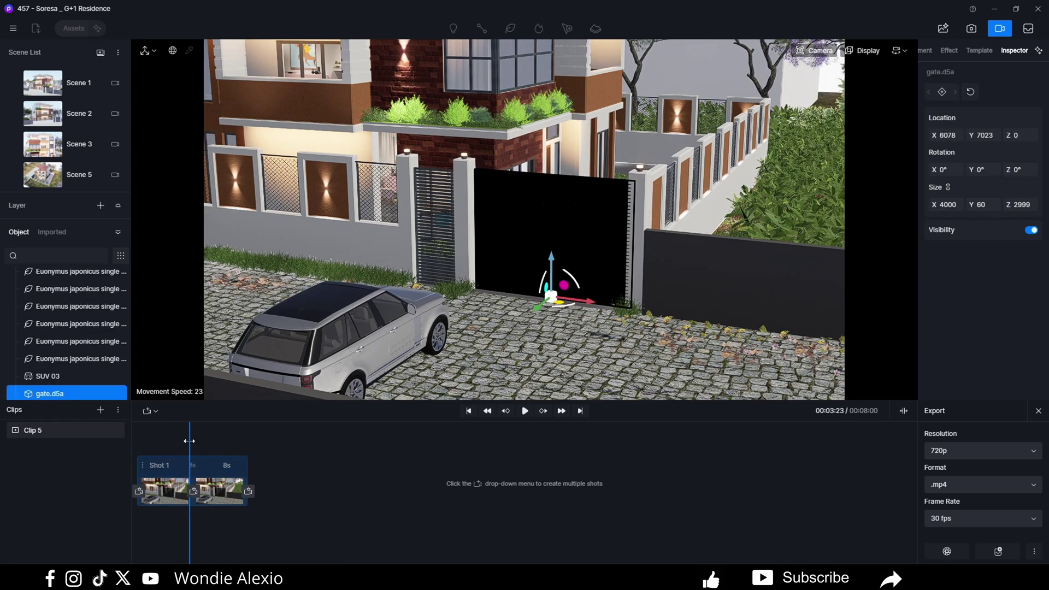
pyautogui.moveTo(189, 441)
pyautogui.mouseDown()
pyautogui.moveTo(145, 435)
pyautogui.moveTo(241, 433)
pyautogui.moveTo(169, 433)
pyautogui.moveTo(208, 433)
pyautogui.mouseUp()
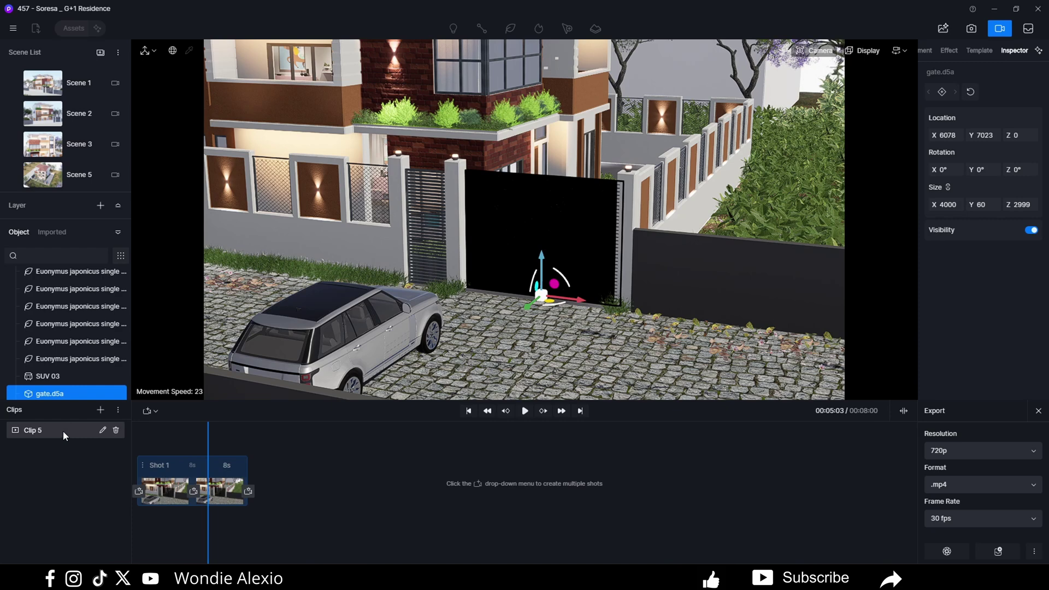
# Set both the Move and Rotation interpolation of Shot 1 to Linear.
pyautogui.click(178, 462)
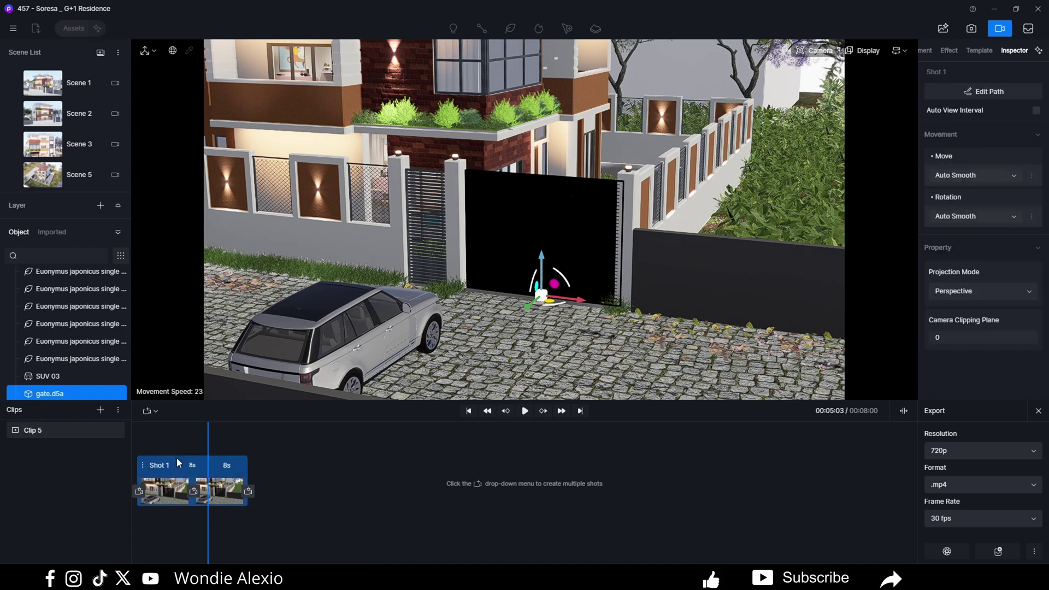
pyautogui.click(956, 180)
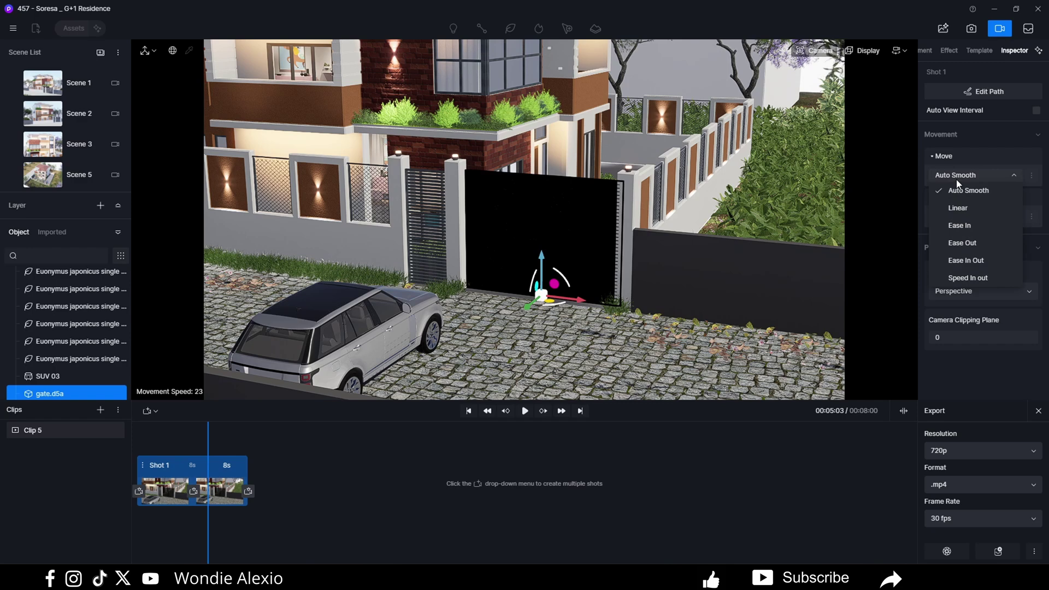
pyautogui.click(961, 211)
pyautogui.click(964, 217)
pyautogui.click(957, 254)
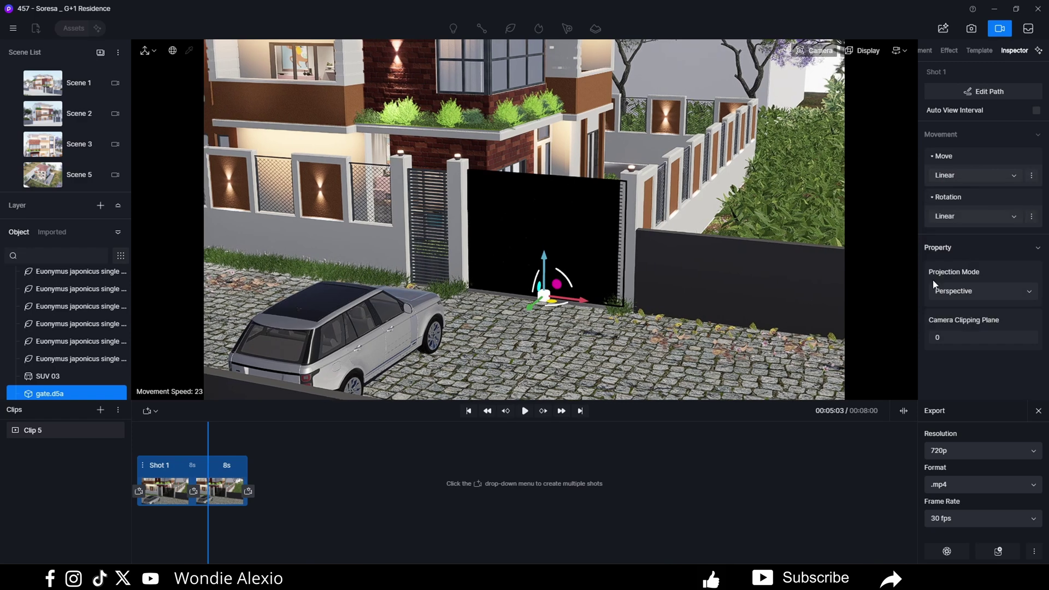
# Play the clip from its start to check the camera movement.
pyautogui.click(796, 487)
pyautogui.click(467, 411)
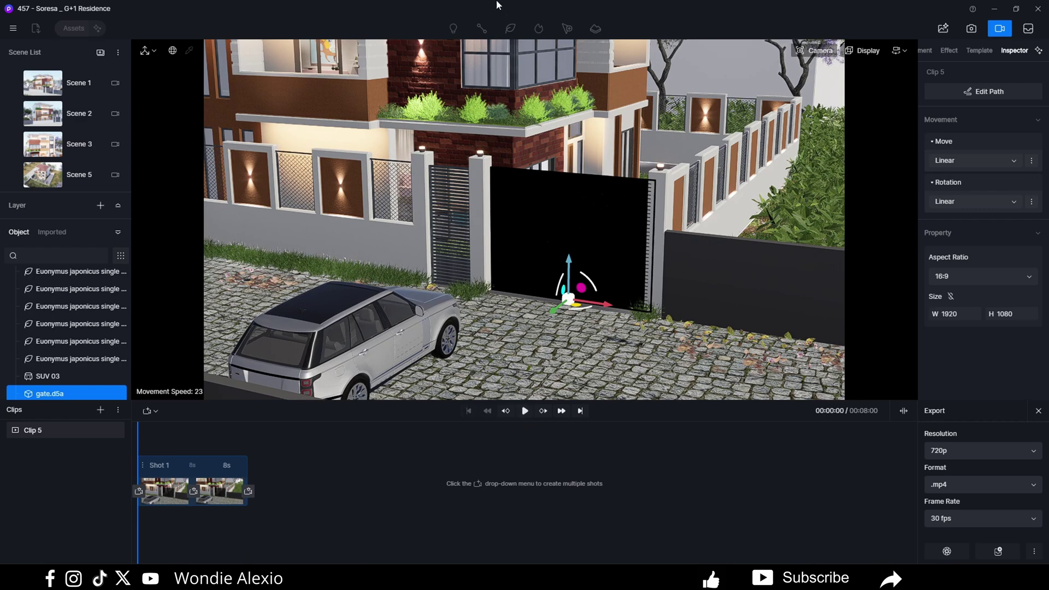
pyautogui.click(529, 409)
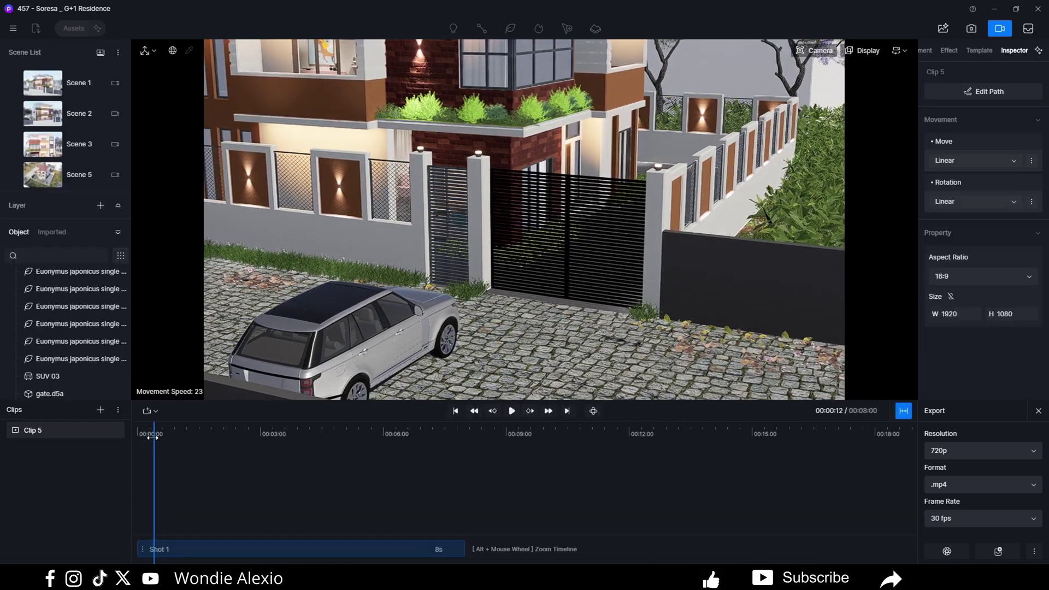
# In the expanded keyframe timeline, add a keyframe for the closed driveway gate at 00:00:00.
pyautogui.moveTo(152, 437); pyautogui.dragTo(132, 440)
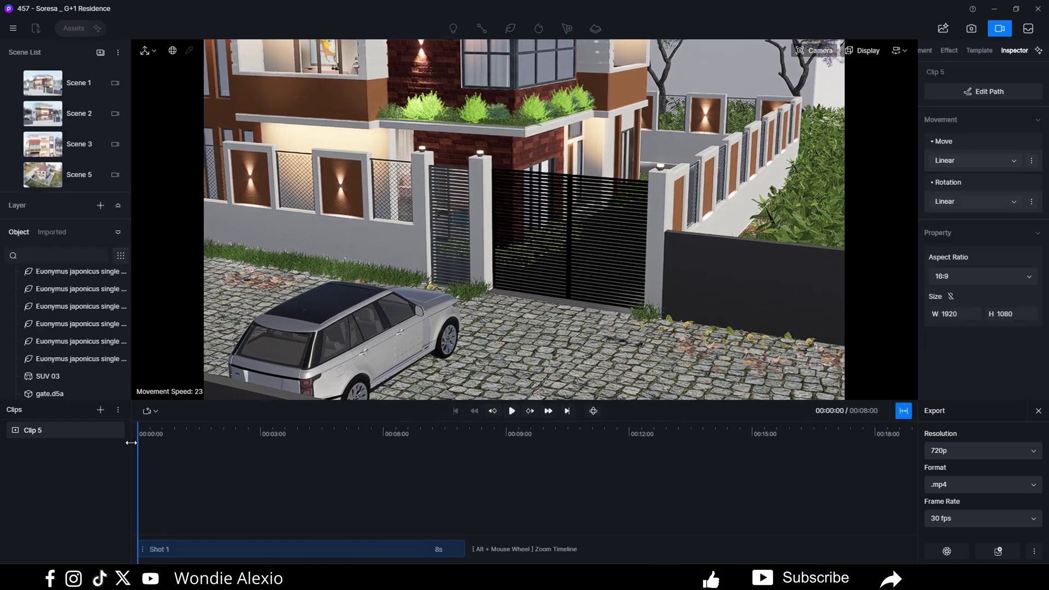
pyautogui.click(569, 256)
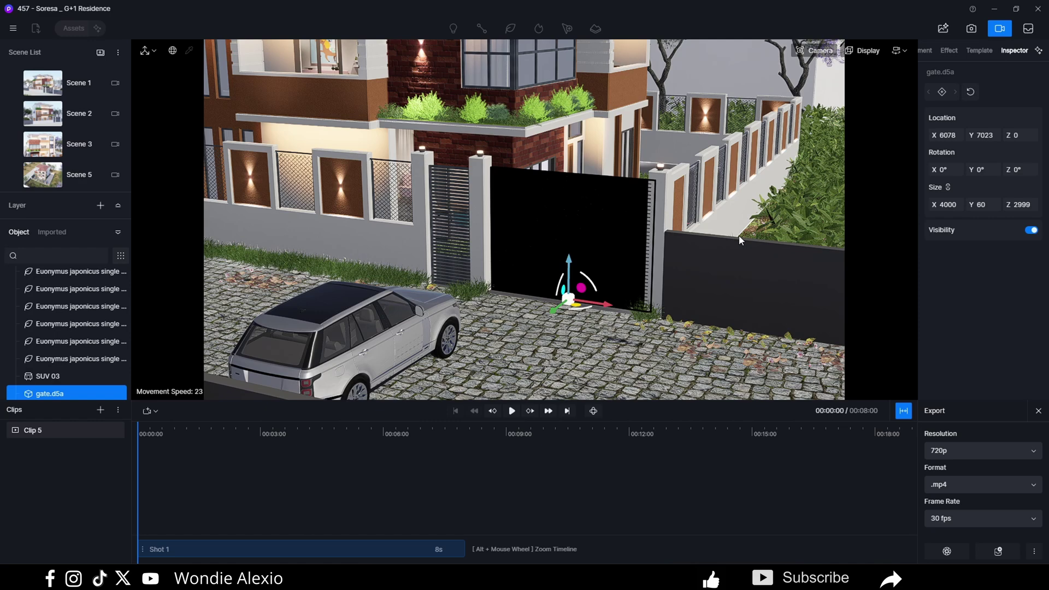
pyautogui.click(941, 93)
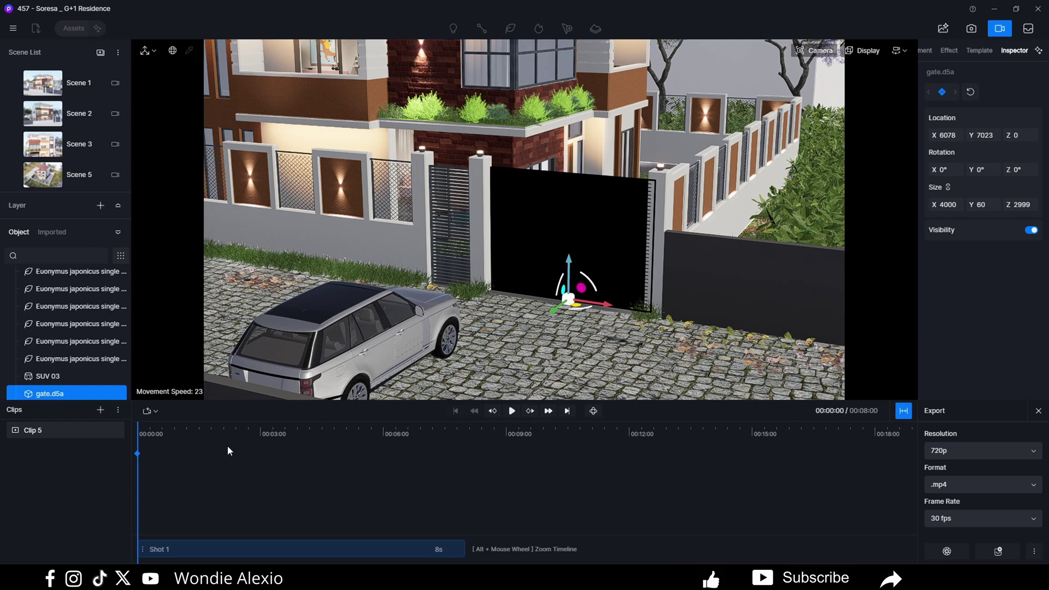
# At 00:02:06, slide the gate open along X to about 1934 and add a keyframe for it.
pyautogui.moveTo(148, 433); pyautogui.dragTo(227, 427)
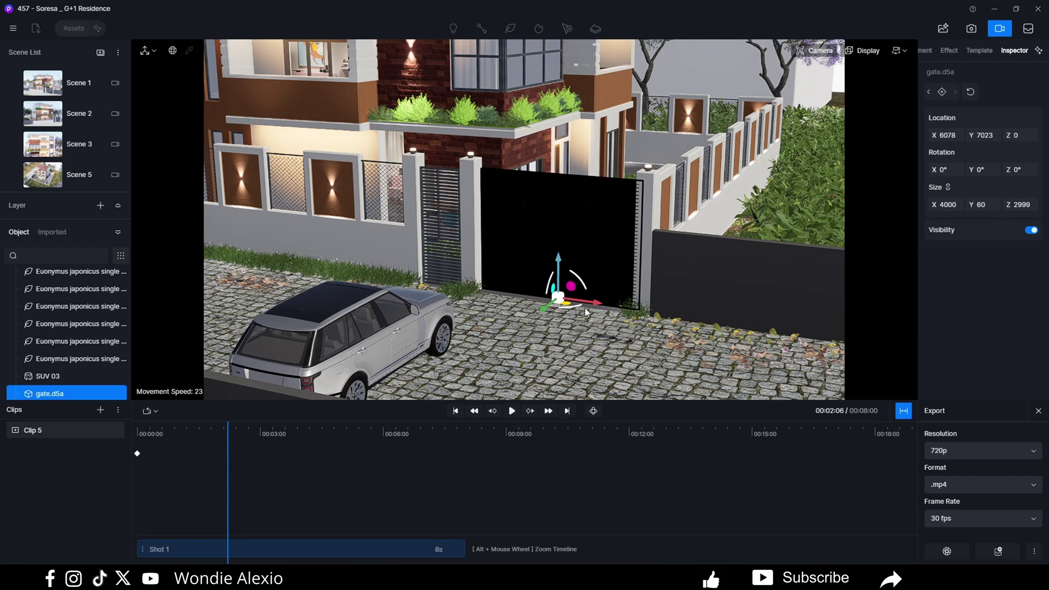
pyautogui.moveTo(584, 300); pyautogui.dragTo(425, 271)
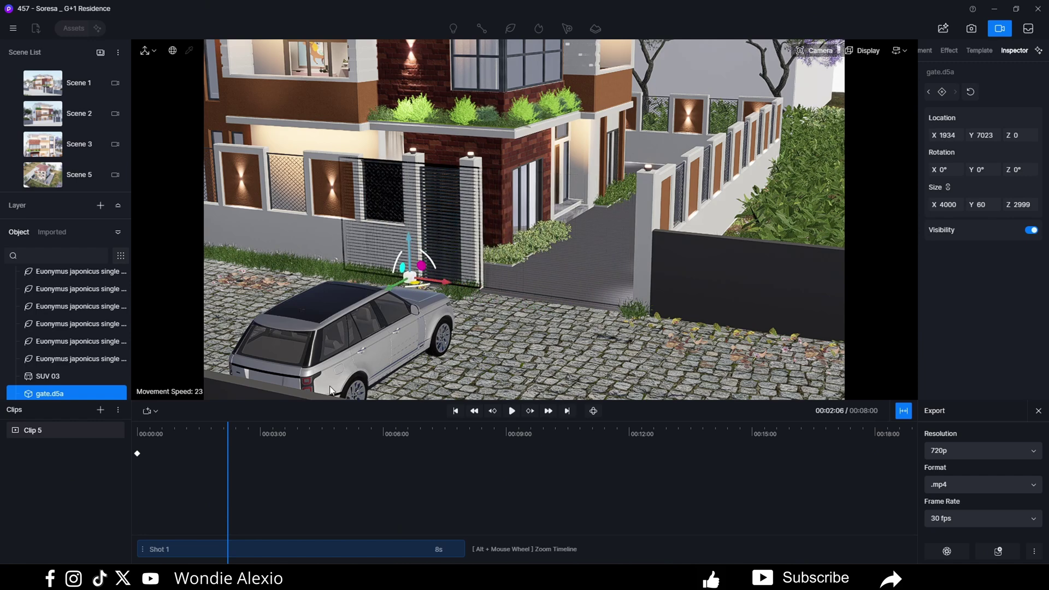
pyautogui.click(942, 92)
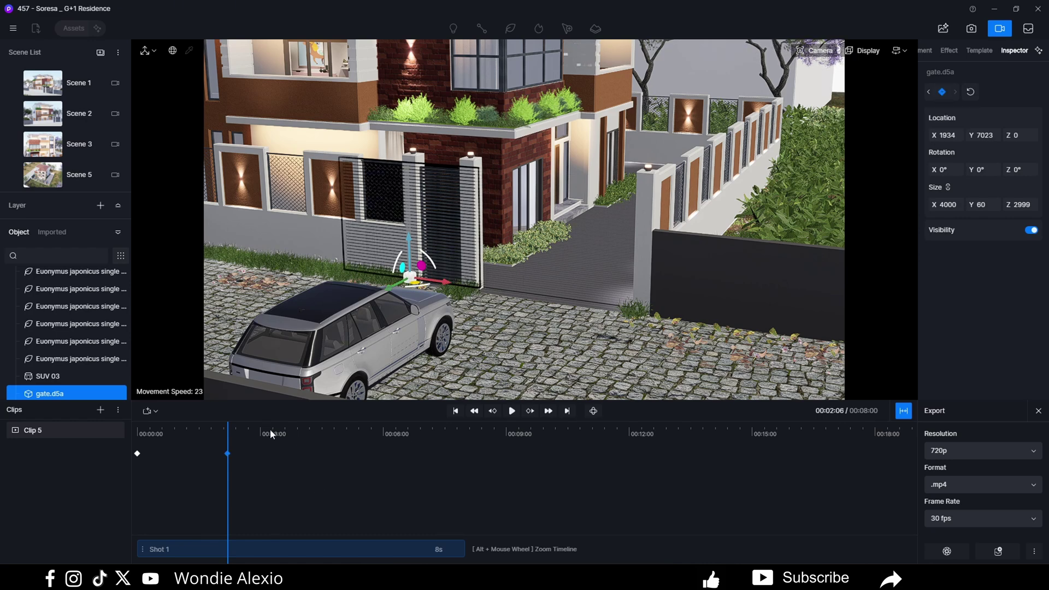
# At 00:07:22, slide the gate back along X to 6078 to close the driveway and add a keyframe.
pyautogui.moveTo(273, 433); pyautogui.dragTo(454, 437)
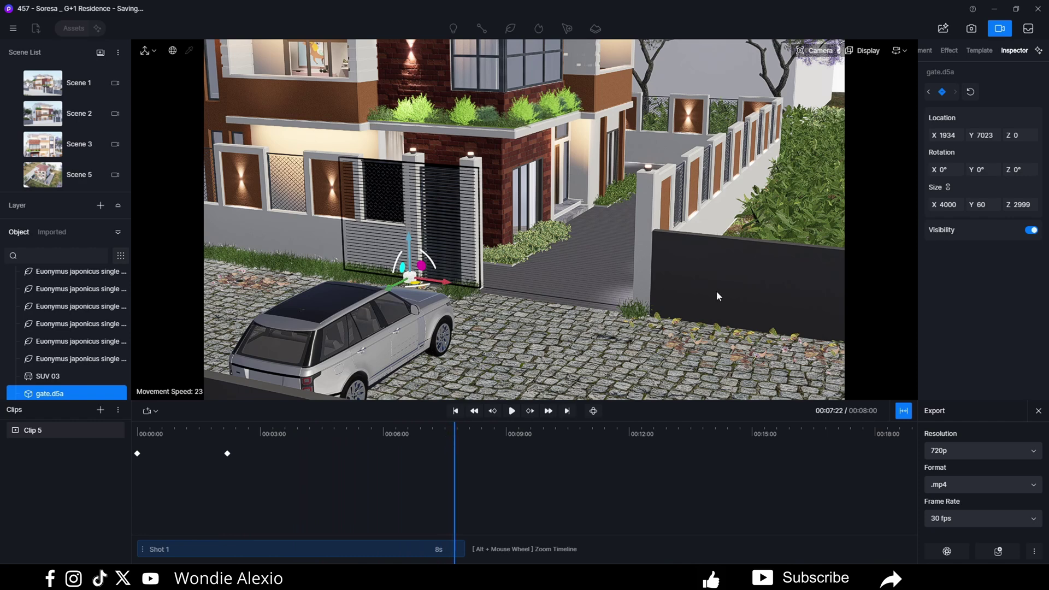
pyautogui.moveTo(423, 283); pyautogui.dragTo(568, 309)
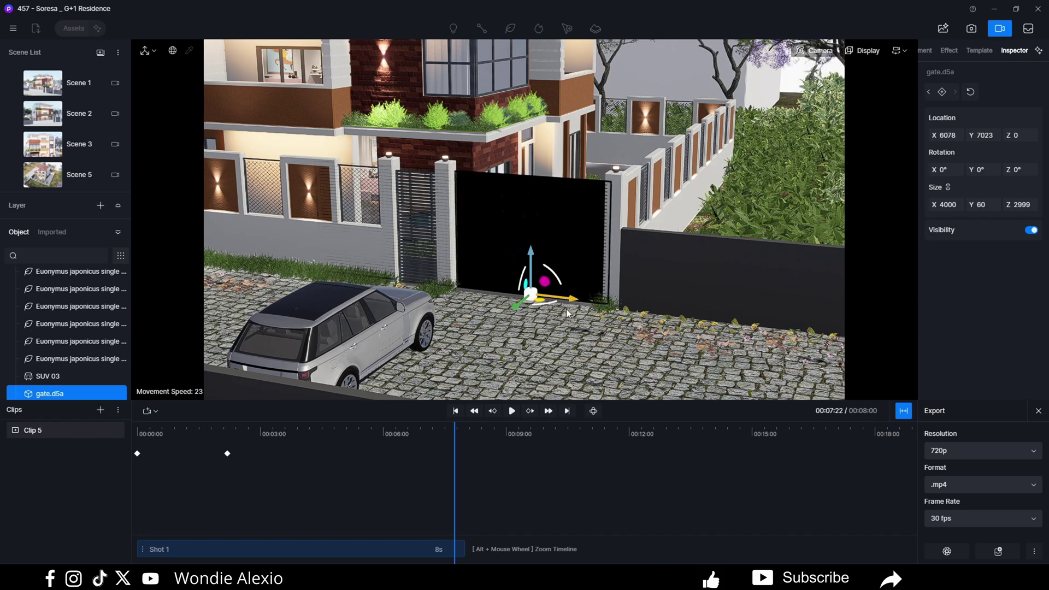
pyautogui.click(940, 91)
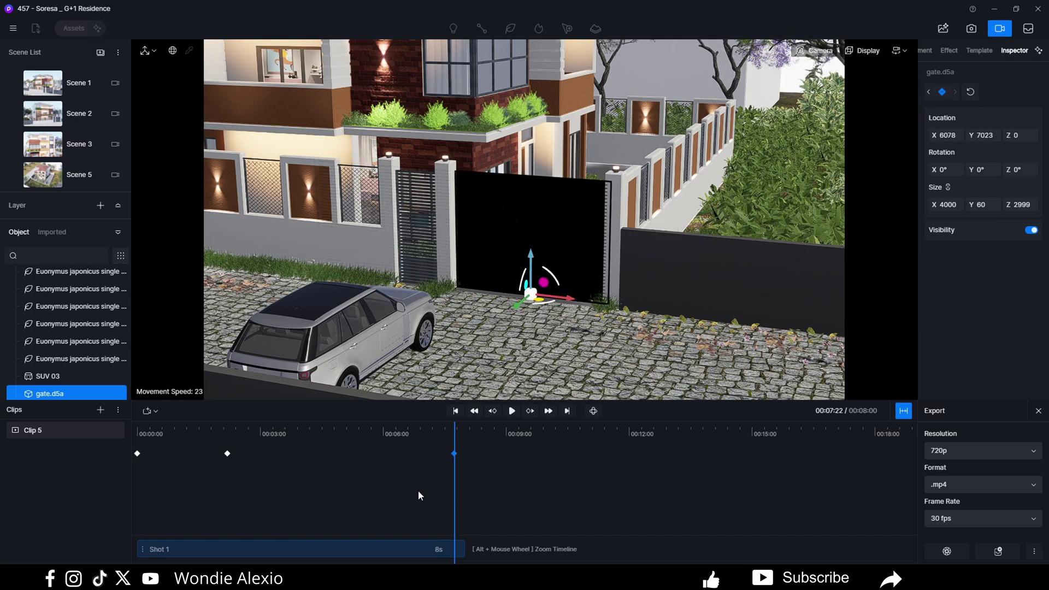
# Play the gate animation from the start, scrub through its opening movement and return to 00:00:00.
pyautogui.click(456, 410)
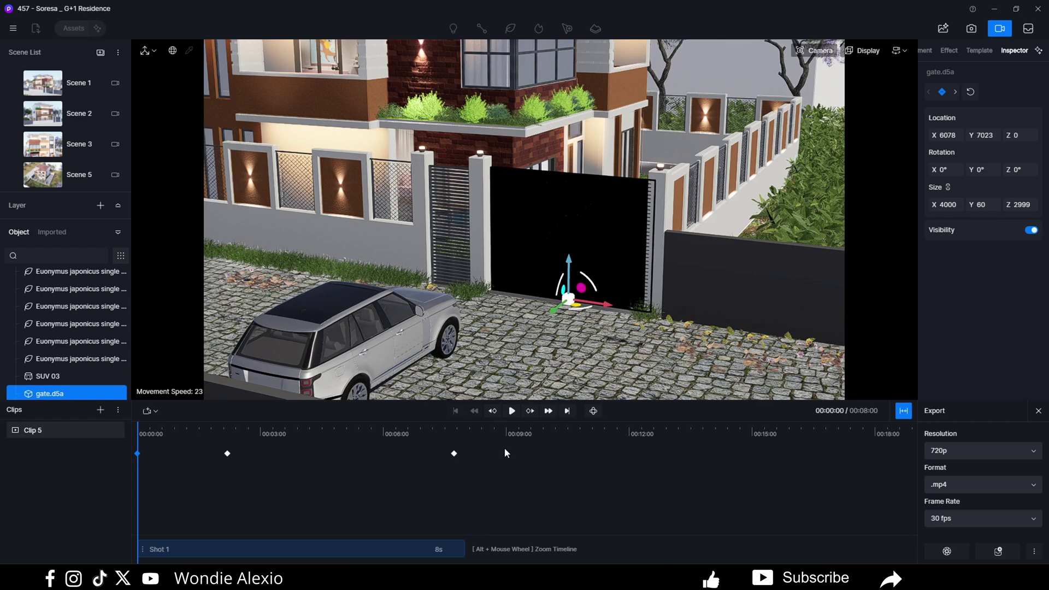
pyautogui.click(512, 411)
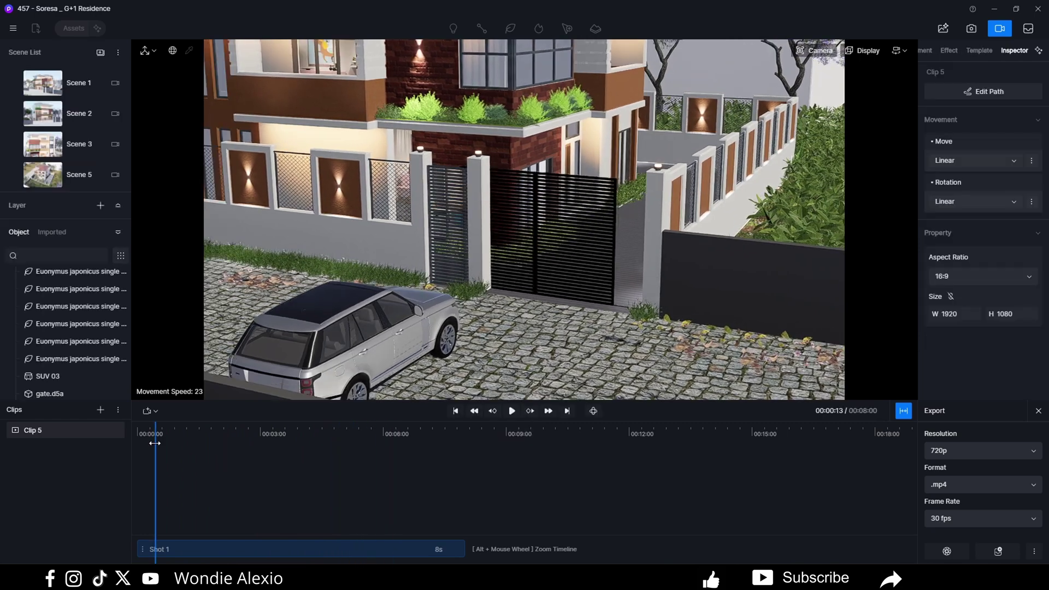
pyautogui.moveTo(155, 443); pyautogui.dragTo(164, 442)
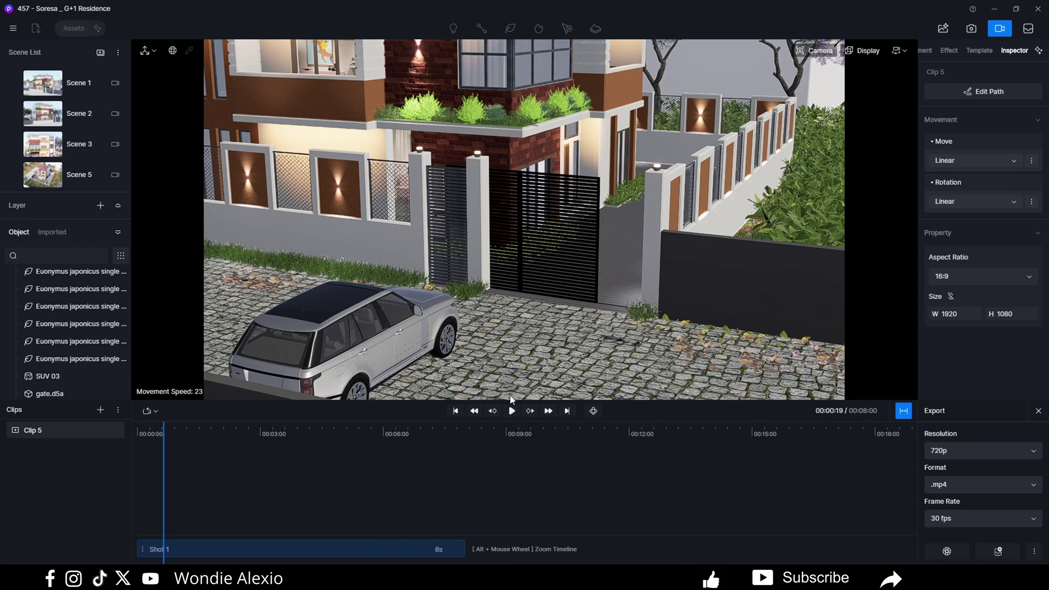
pyautogui.moveTo(164, 436); pyautogui.dragTo(137, 435)
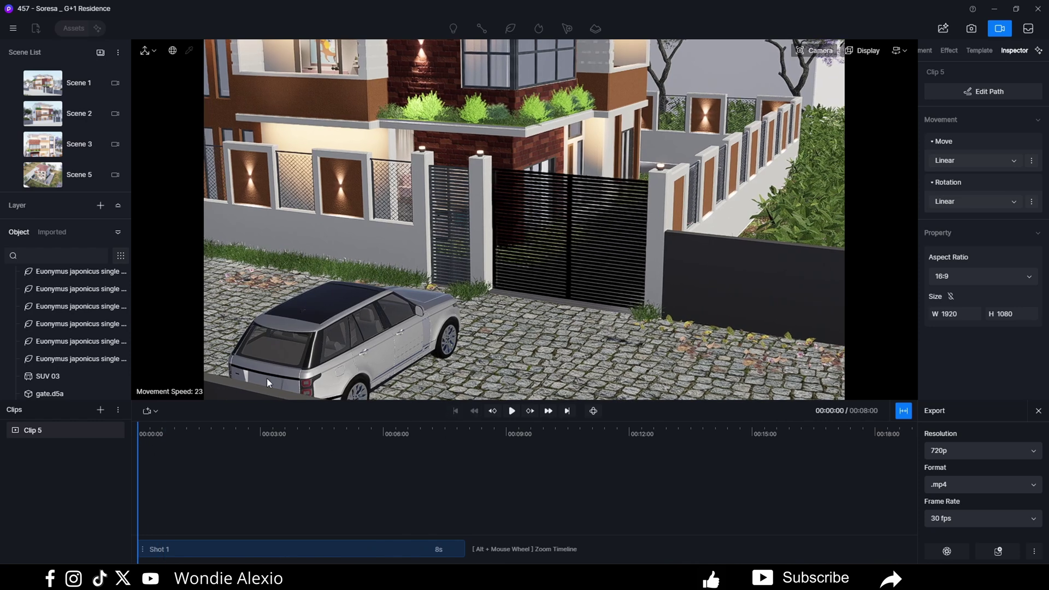
# Move the gate's open-position keyframe from 00:02:06 to about 00:03:08 on the timeline.
pyautogui.click(579, 237)
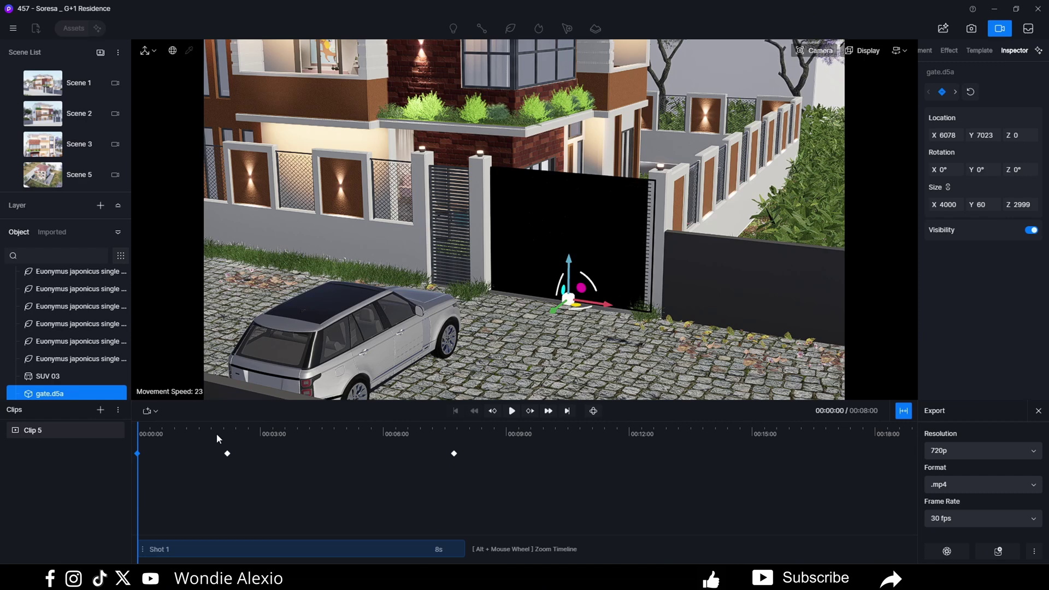
pyautogui.moveTo(193, 428); pyautogui.dragTo(228, 425)
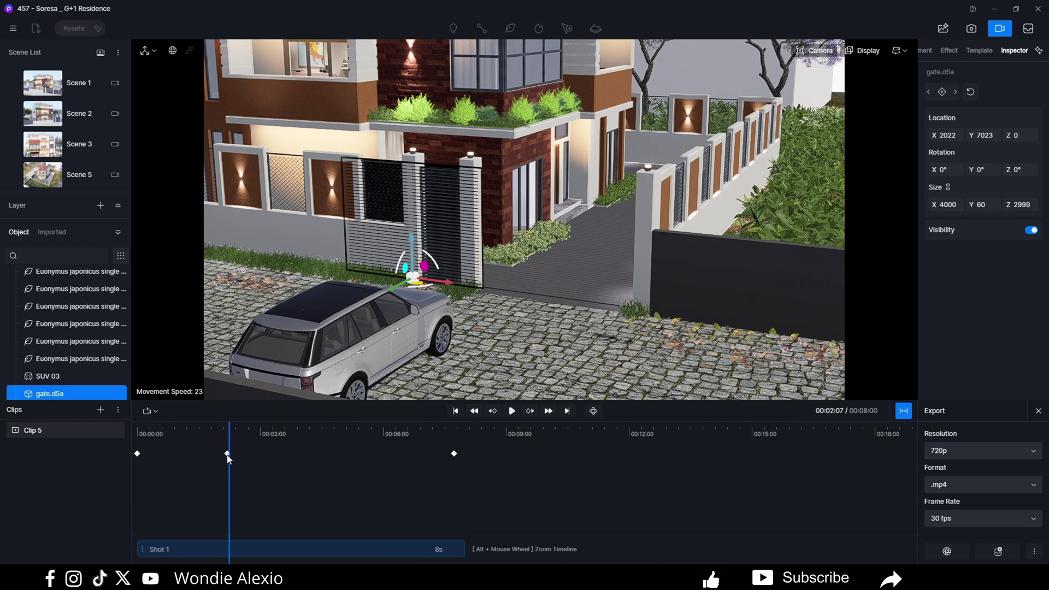
pyautogui.click(227, 454)
pyautogui.moveTo(228, 455); pyautogui.dragTo(271, 454)
# Delete the gate's closing keyframe at 00:07:22.
pyautogui.click(453, 453)
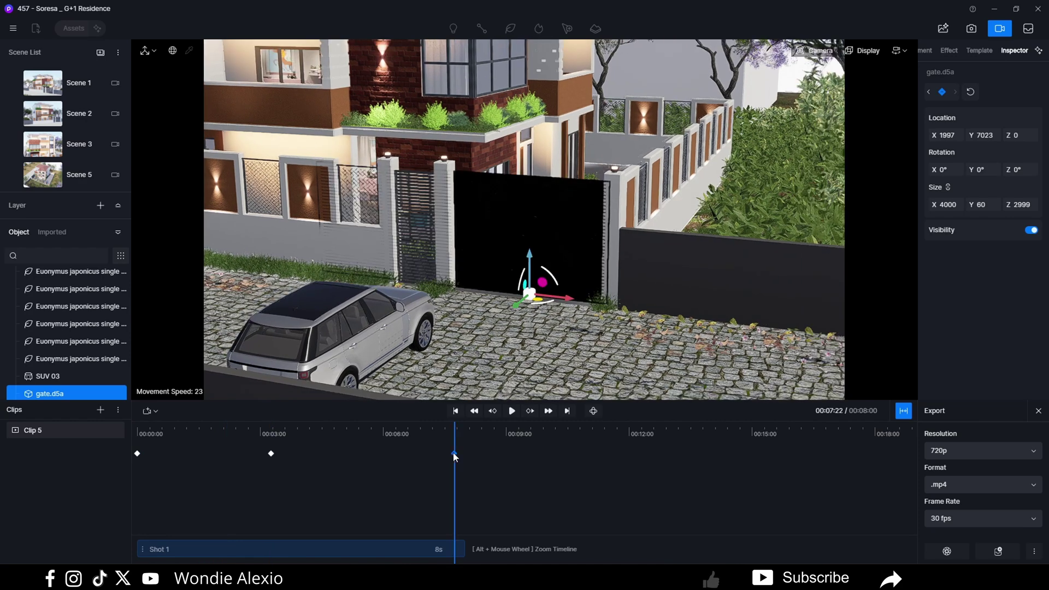
pyautogui.press('Delete')
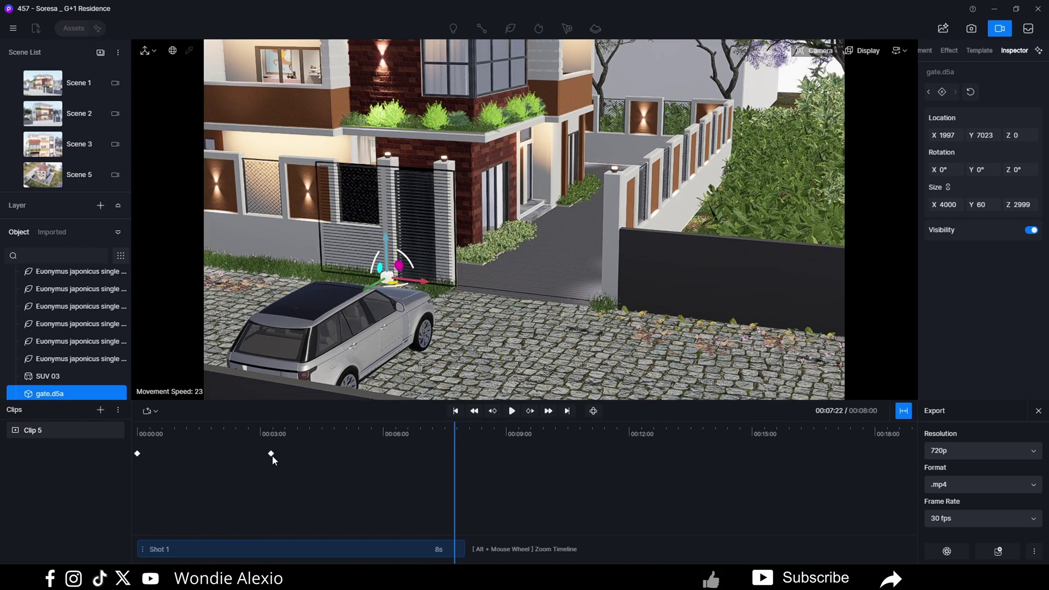
# Add a keyframe holding the gate open at 00:04:18, and keyframe it slid closed to about X 6120 at 00:08:00.
pyautogui.click(272, 454)
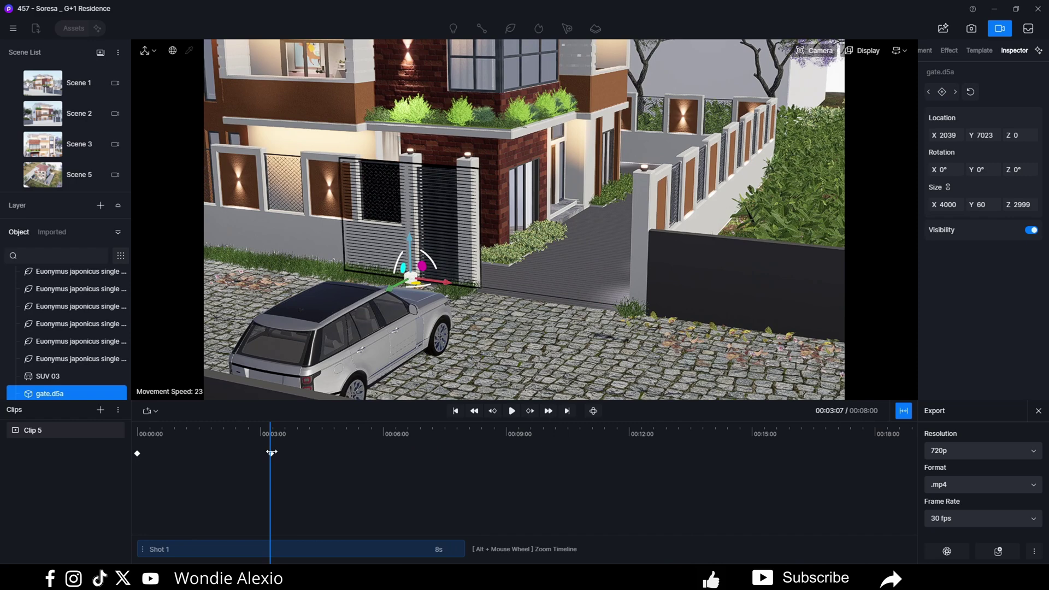
pyautogui.click(272, 453)
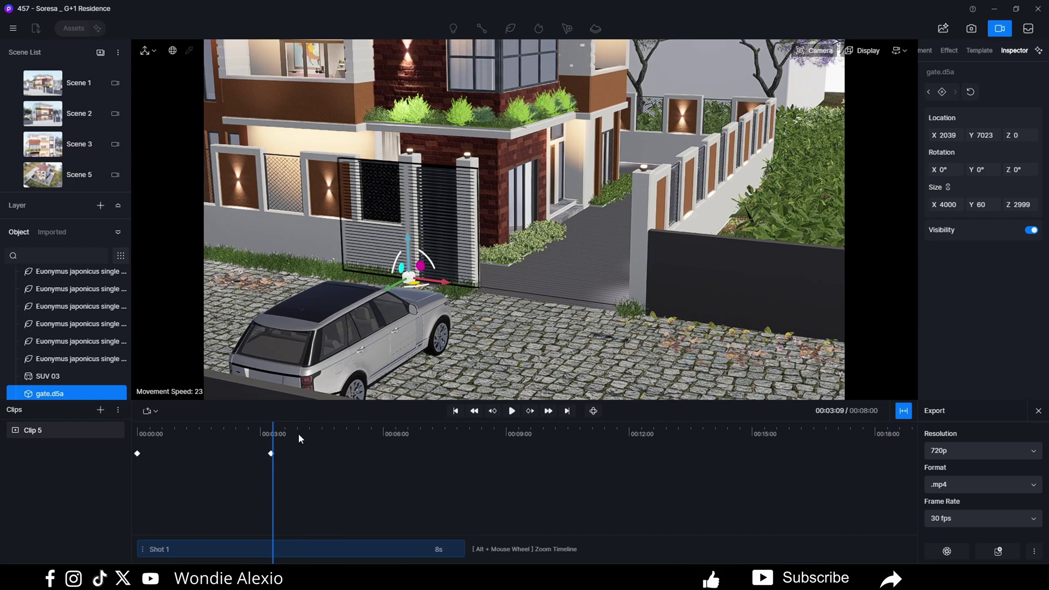
pyautogui.moveTo(299, 434); pyautogui.dragTo(325, 429)
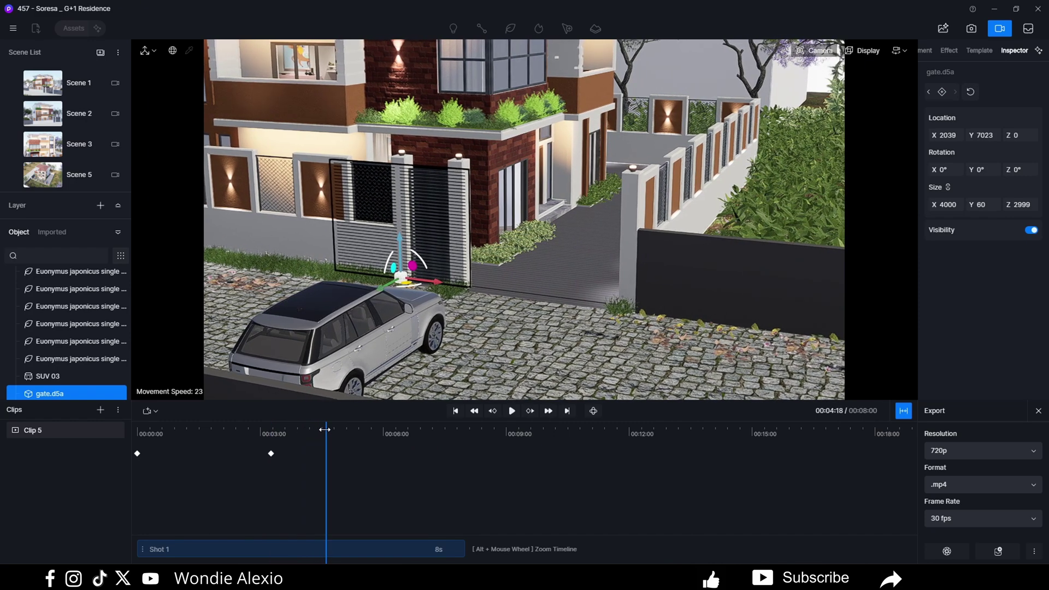
pyautogui.click(941, 92)
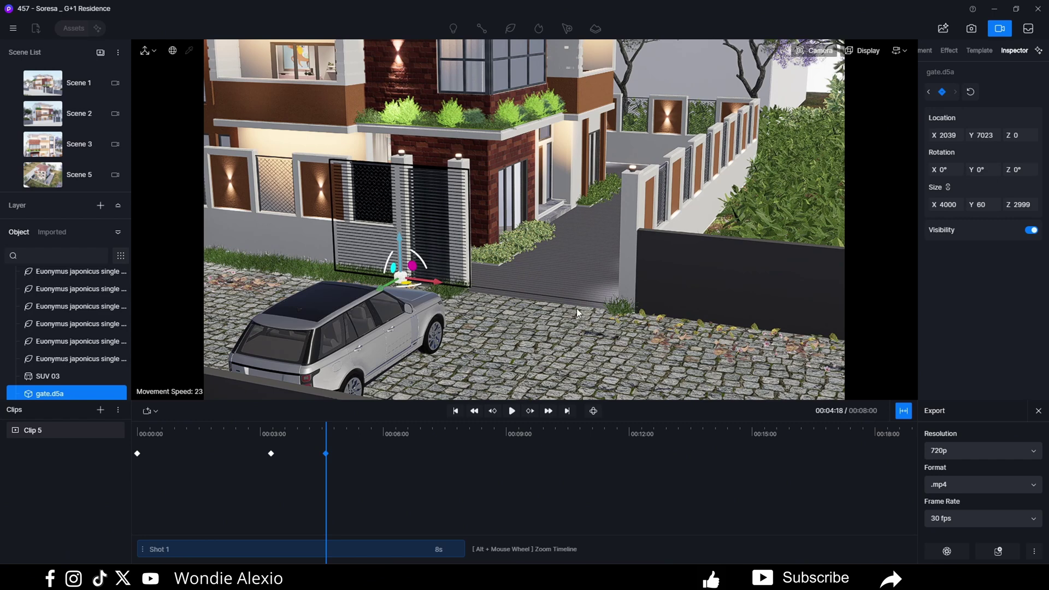
pyautogui.click(484, 434)
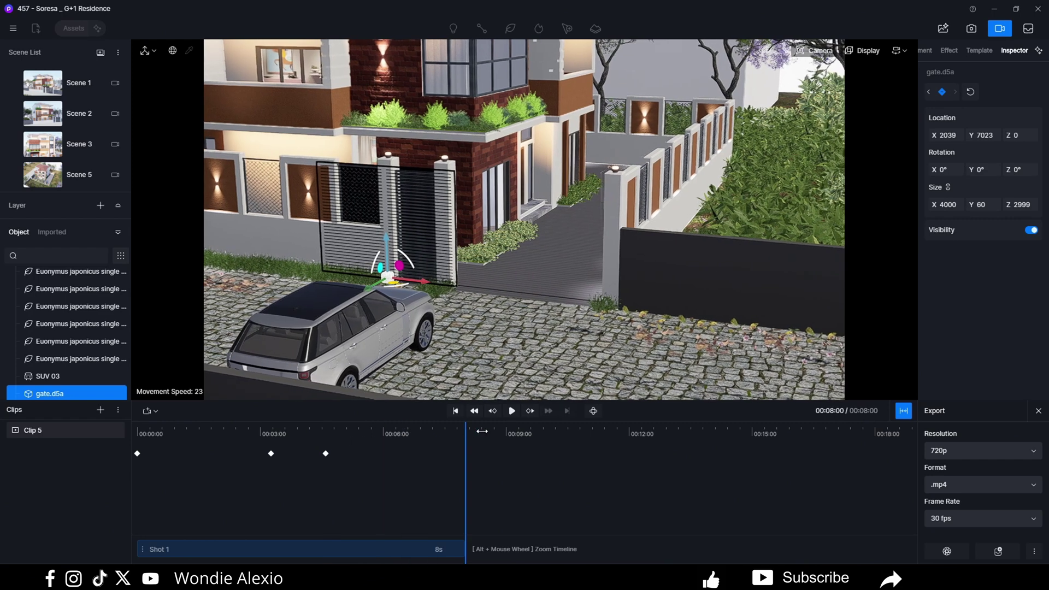
pyautogui.moveTo(422, 283); pyautogui.dragTo(561, 298)
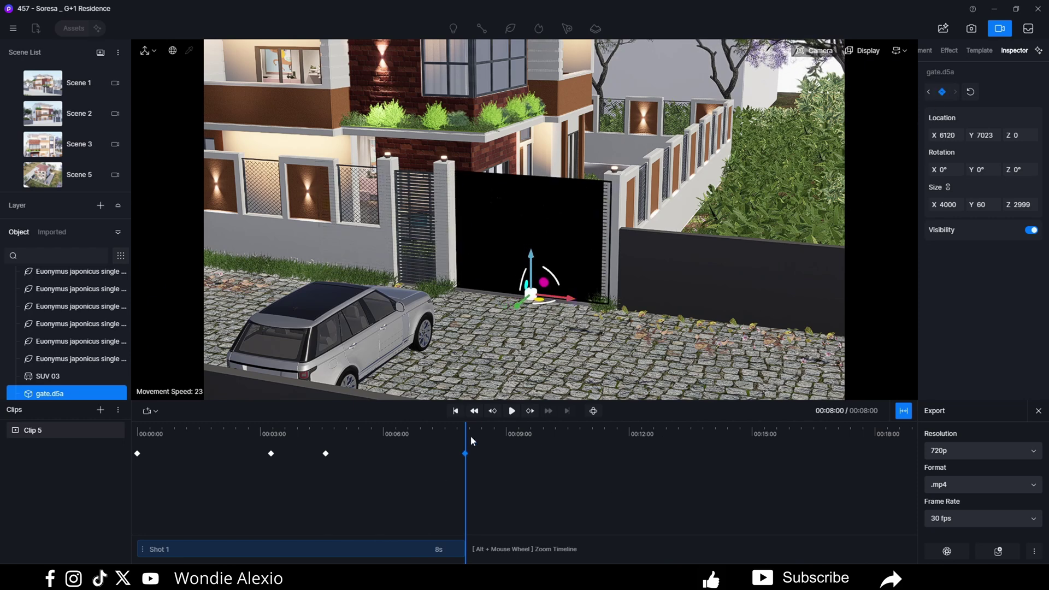
# Scrub through the gate's closing movement, deselect the gate and play the whole clip from the start.
pyautogui.moveTo(470, 435); pyautogui.dragTo(271, 454)
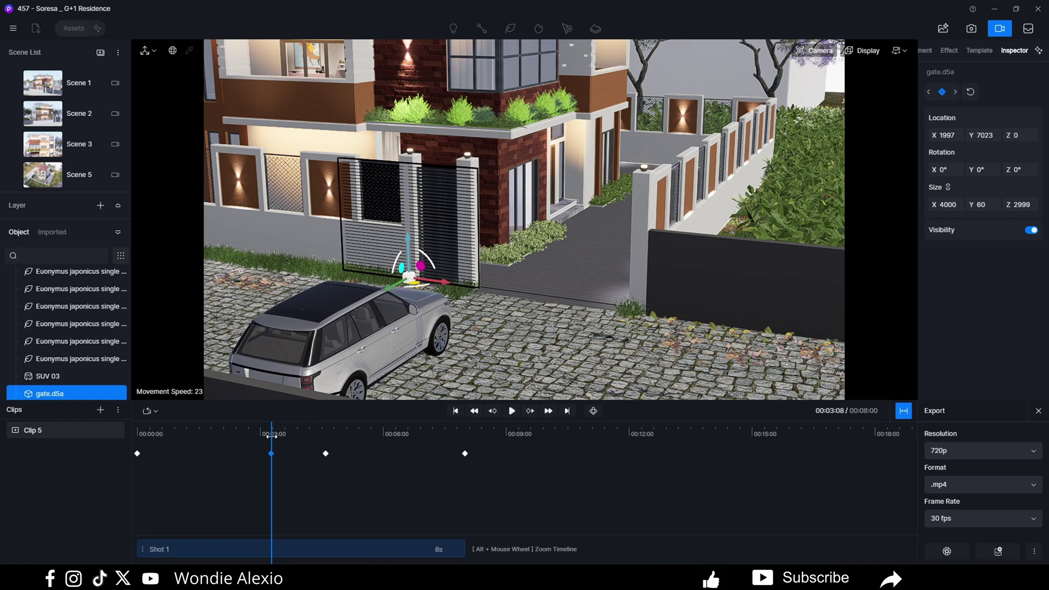
pyautogui.moveTo(271, 435); pyautogui.dragTo(463, 426)
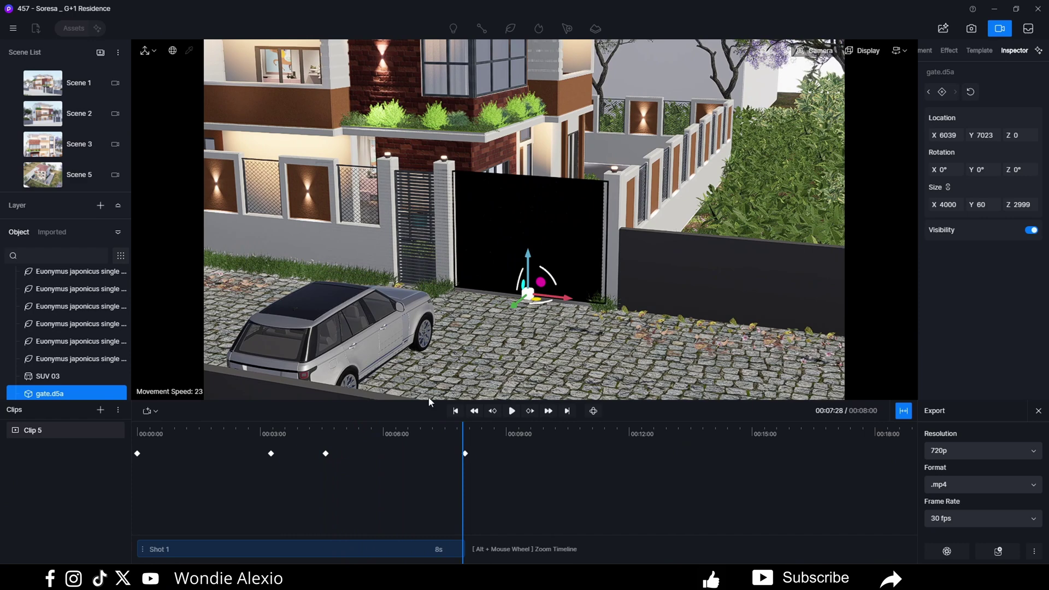
pyautogui.click(453, 414)
pyautogui.click(537, 322)
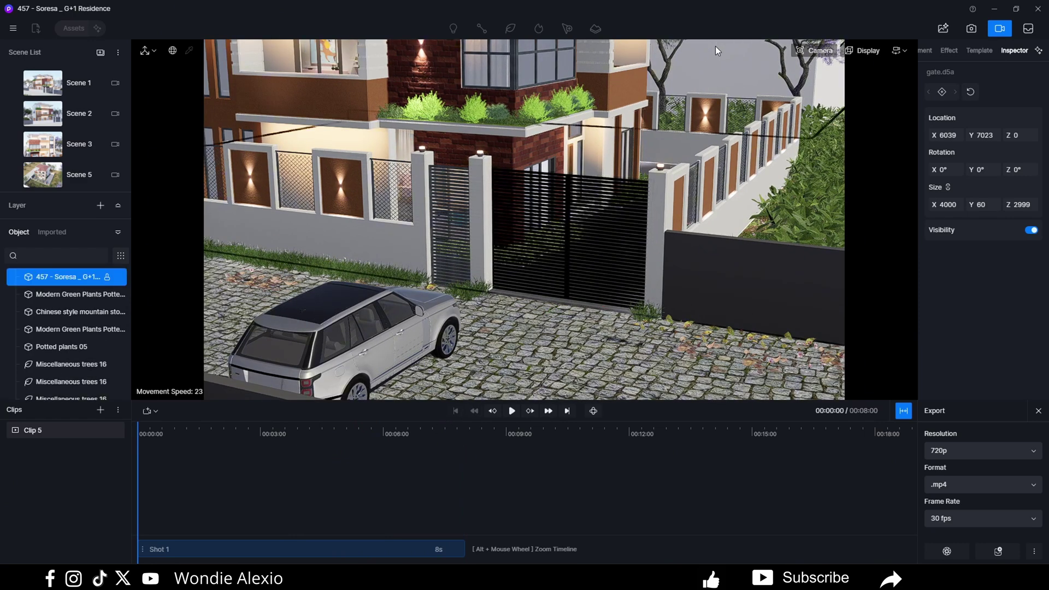
pyautogui.click(512, 411)
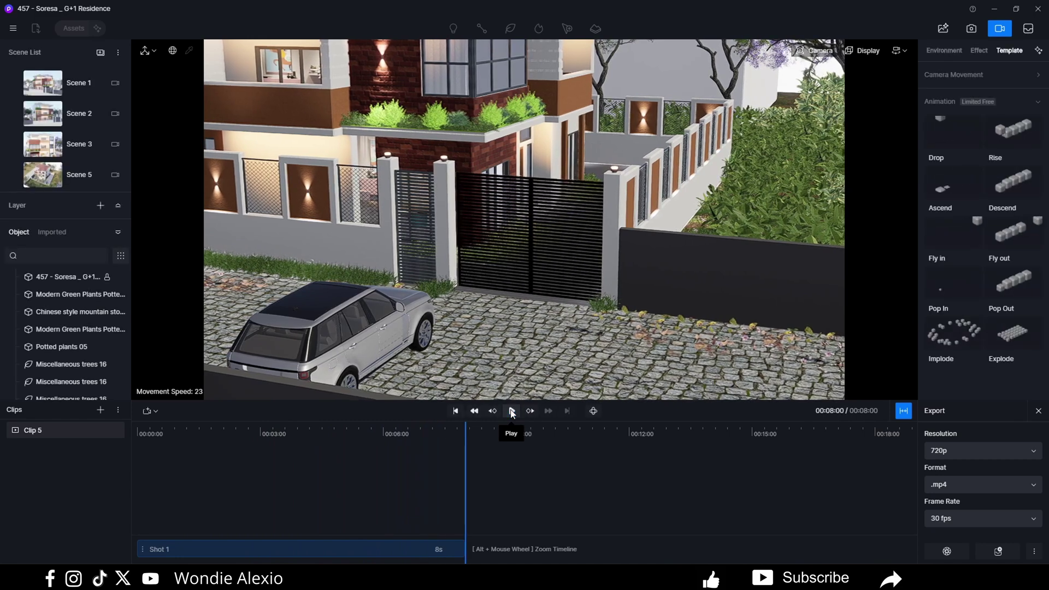
# Move the SUV along its X axis to 5185 and keyframe that position at 00:00:00.
pyautogui.click(401, 332)
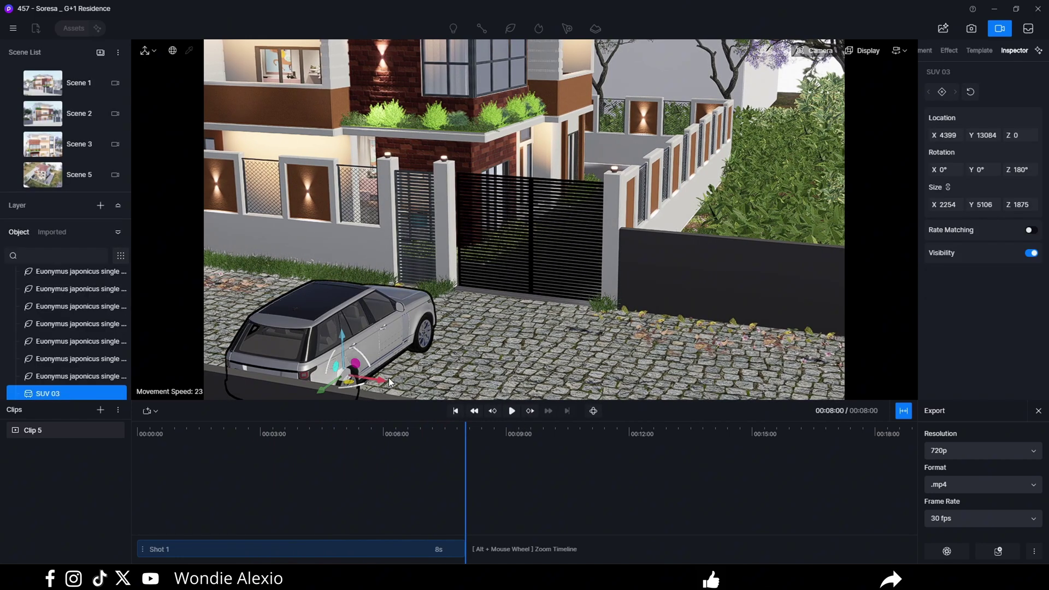
pyautogui.moveTo(379, 380); pyautogui.dragTo(411, 389)
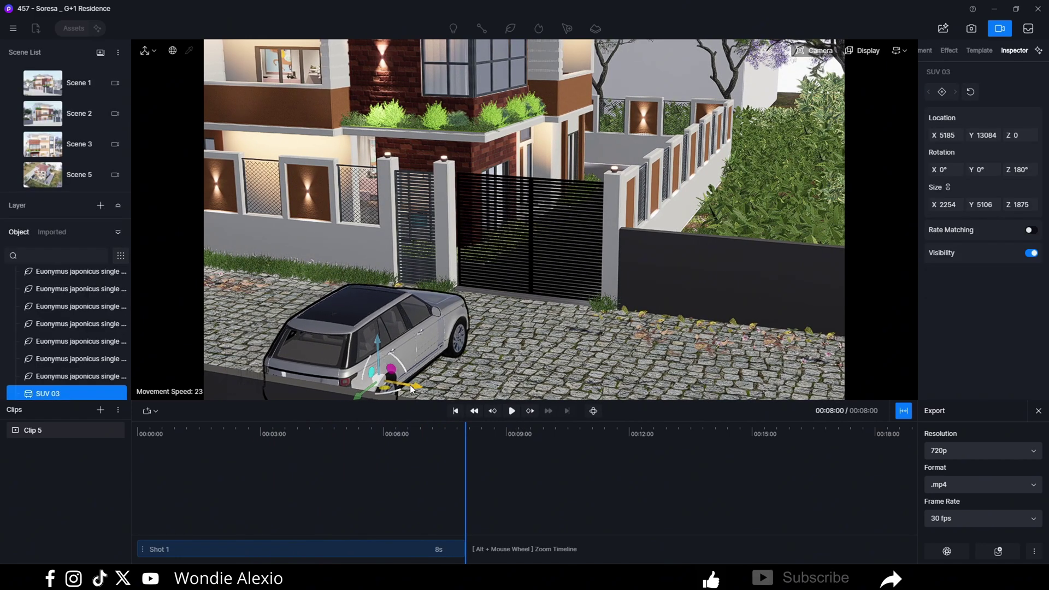
pyautogui.click(458, 411)
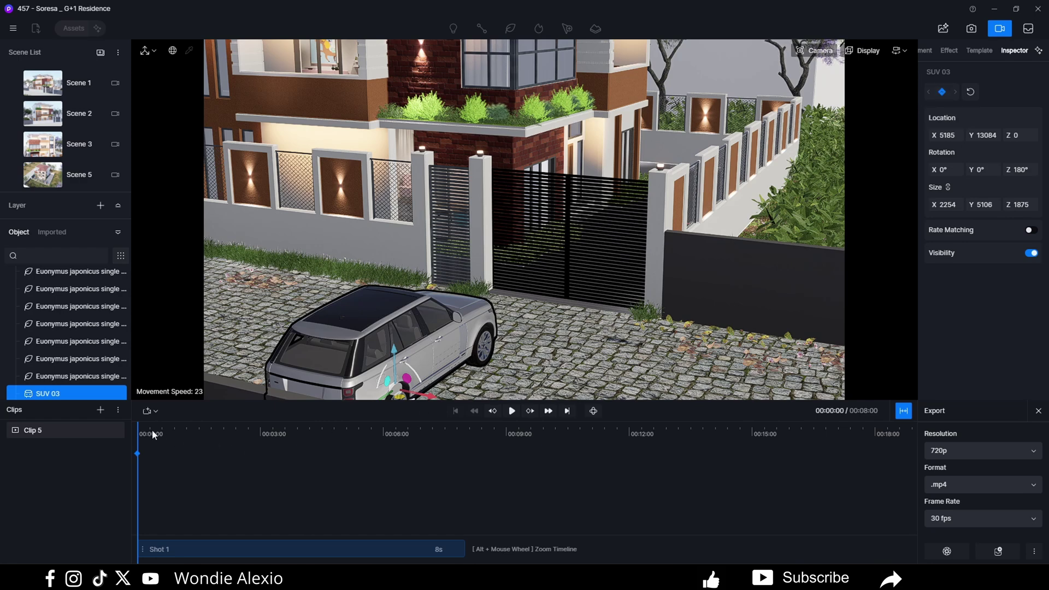
# Keyframe the SUV holding its position at 00:03:07, and keyframe it driven through the gate to Y 1059 at 00:04:16.
pyautogui.moveTo(164, 431); pyautogui.dragTo(269, 430)
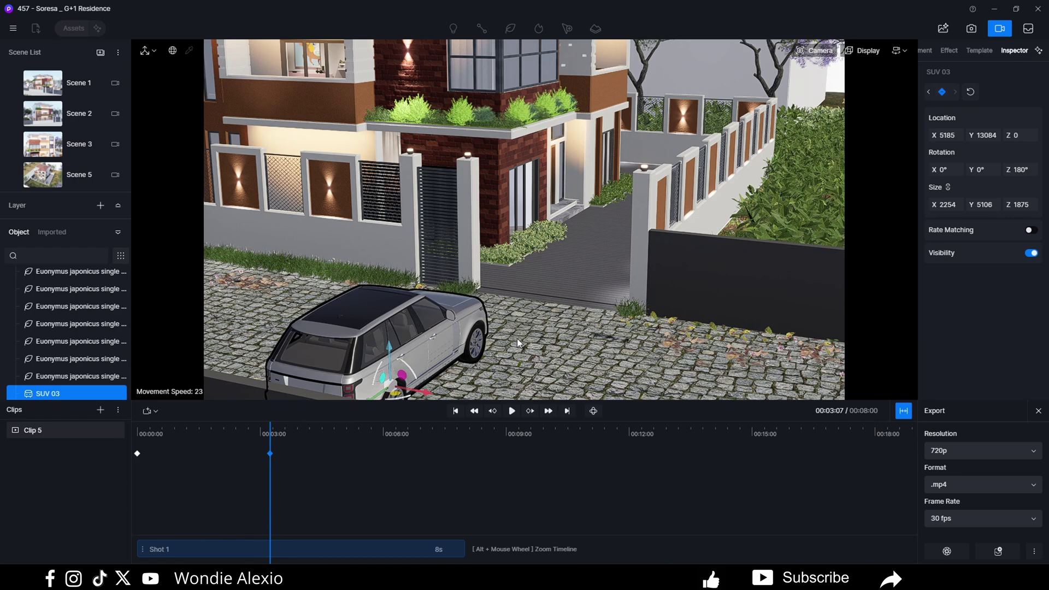
pyautogui.moveTo(289, 430); pyautogui.dragTo(323, 426)
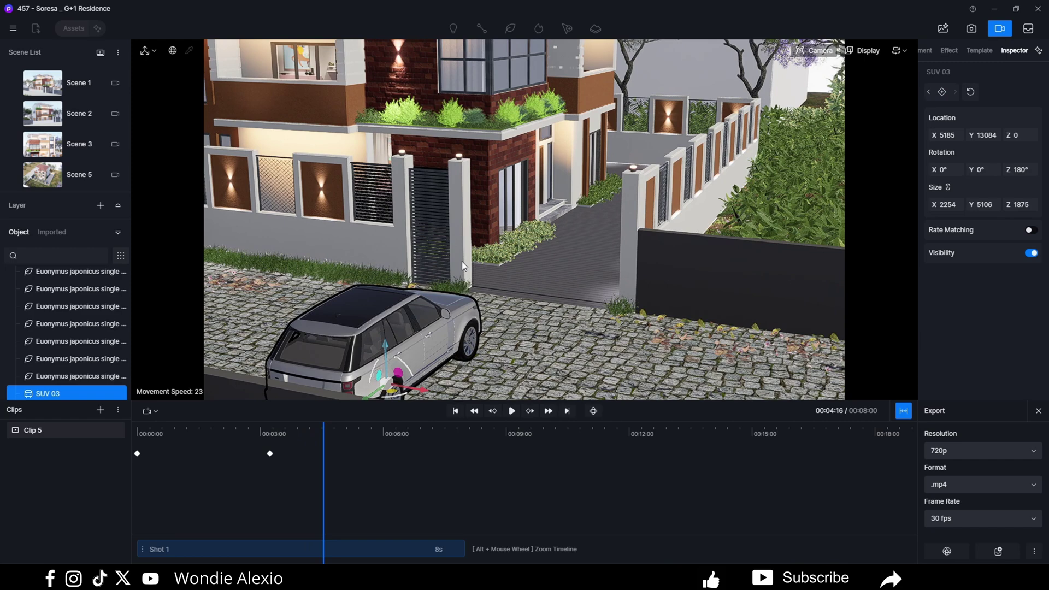
pyautogui.moveTo(406, 372); pyautogui.dragTo(580, 236)
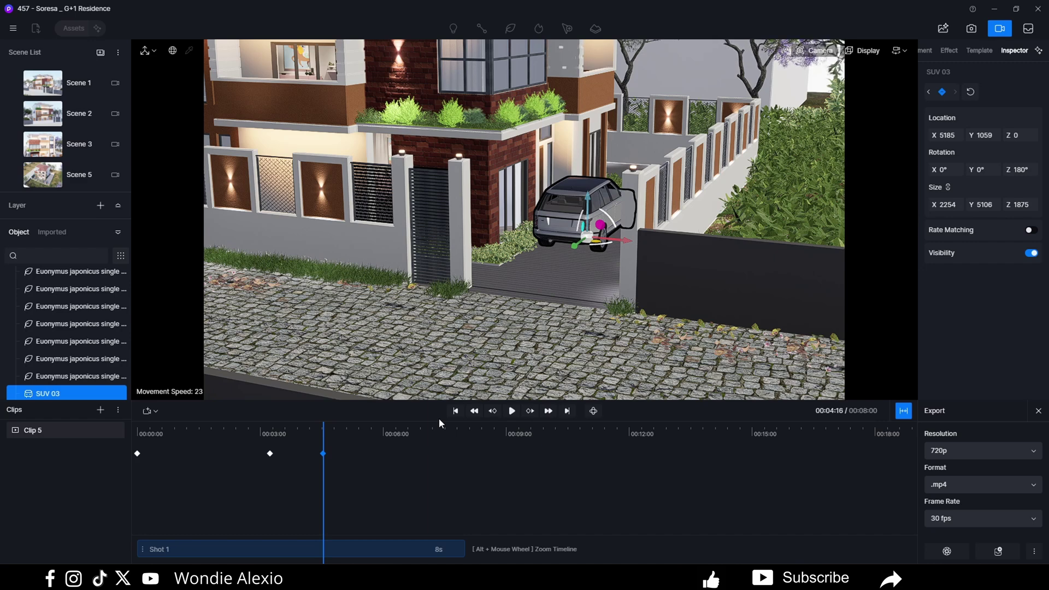
# Play the whole clip from the start to review the gate and SUV movement, then return to the beginning.
pyautogui.click(455, 411)
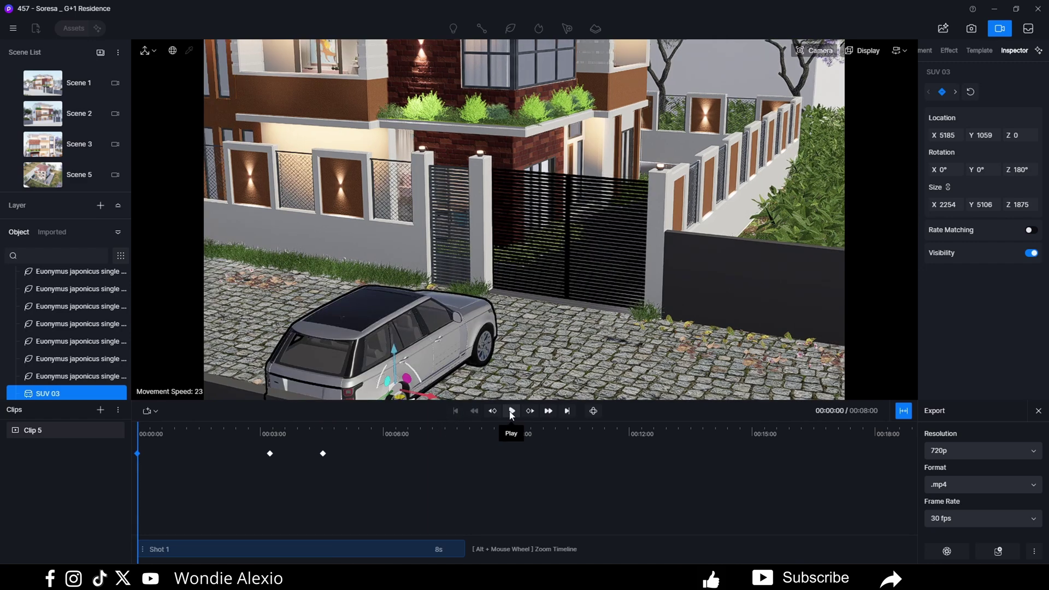
pyautogui.click(511, 412)
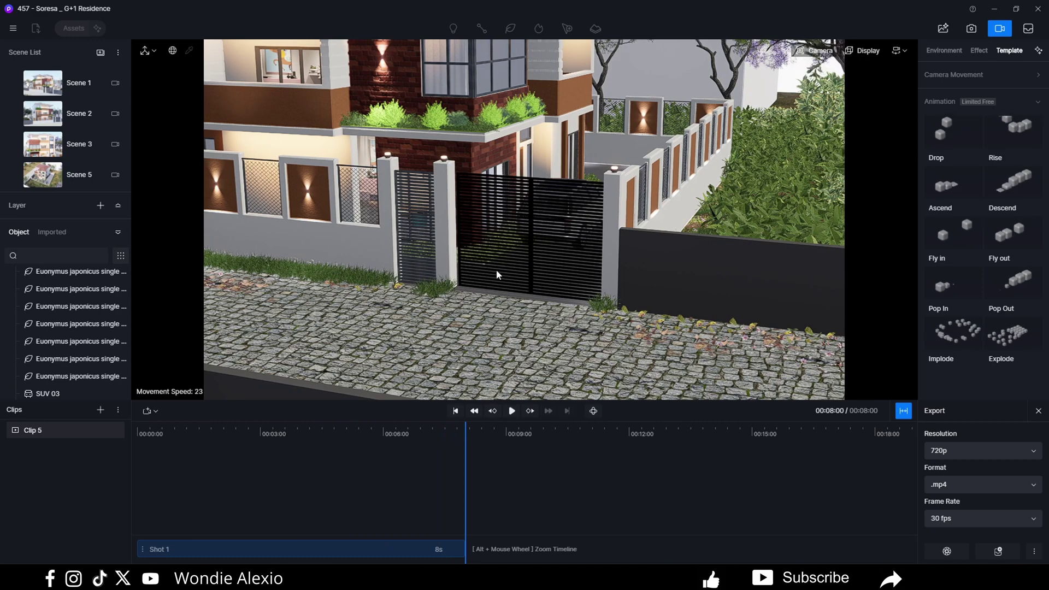
pyautogui.click(457, 412)
# Retime the SUV's keyframes, moving the waiting keyframe to about 00:01:07 and the parked keyframe to 00:06:00.
pyautogui.click(375, 366)
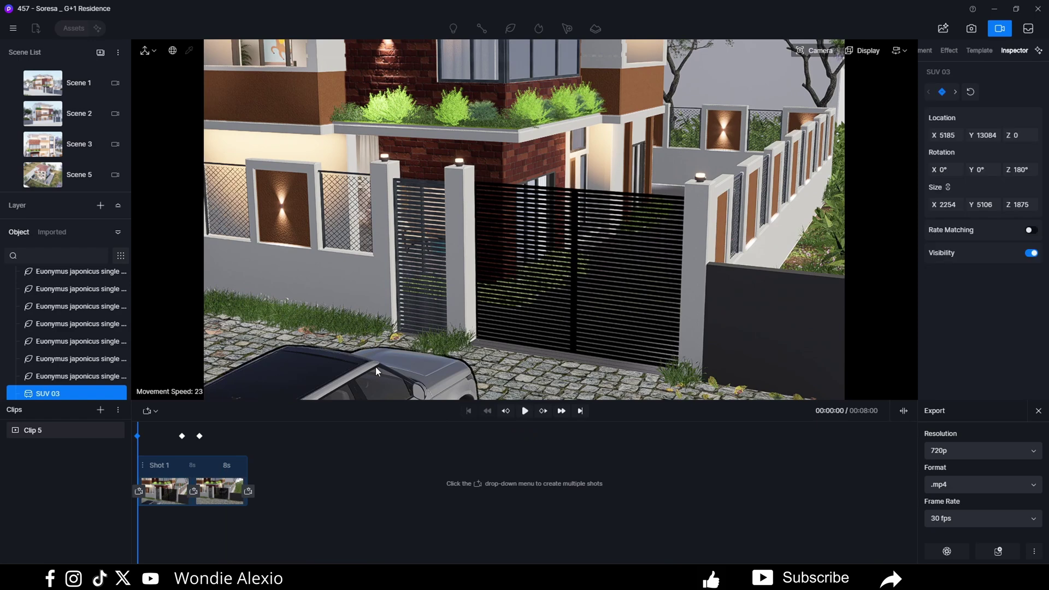
pyautogui.click(182, 436)
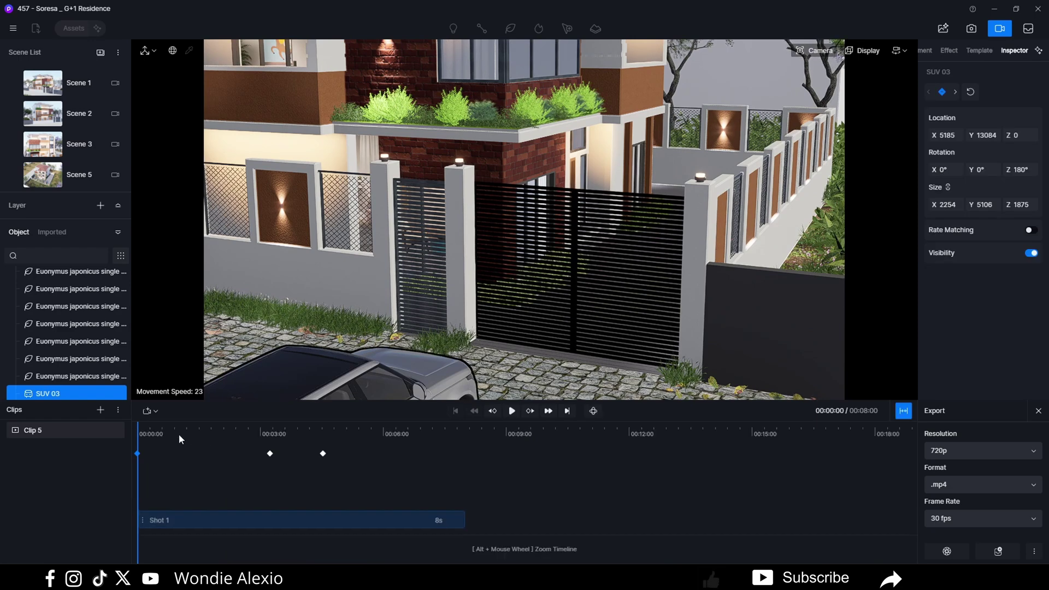
pyautogui.click(270, 454)
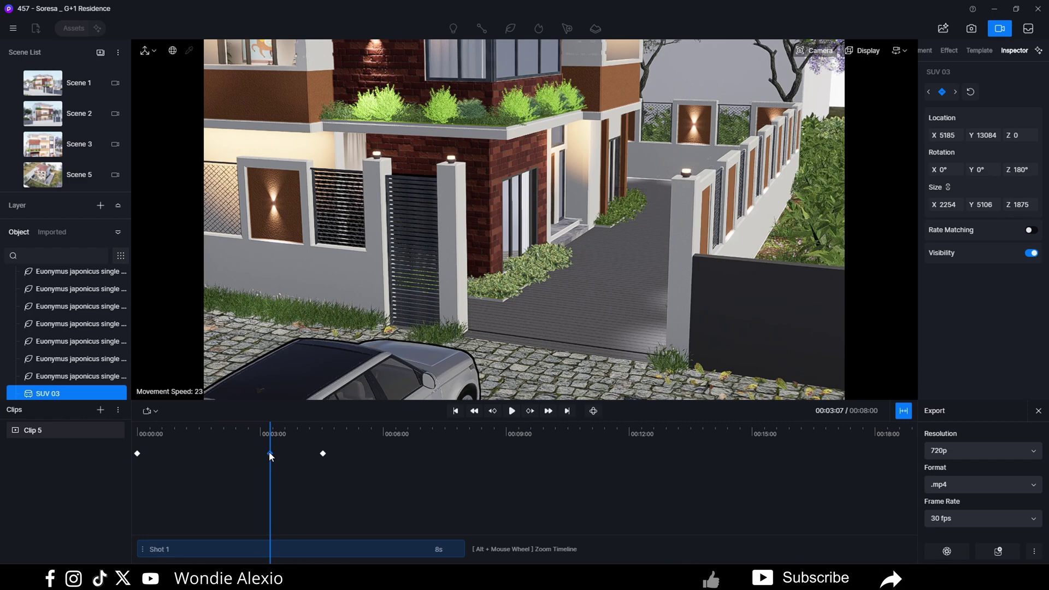
pyautogui.click(188, 453)
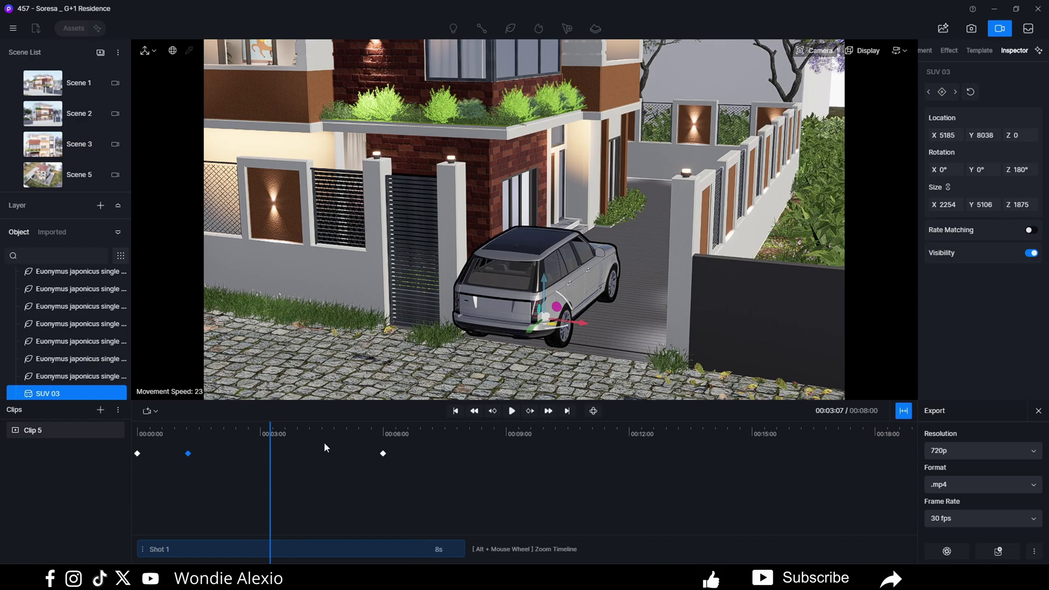
# Scrub through the retimed SUV movement and play the whole clip from the start.
pyautogui.moveTo(154, 429); pyautogui.dragTo(126, 434)
pyautogui.click(465, 462)
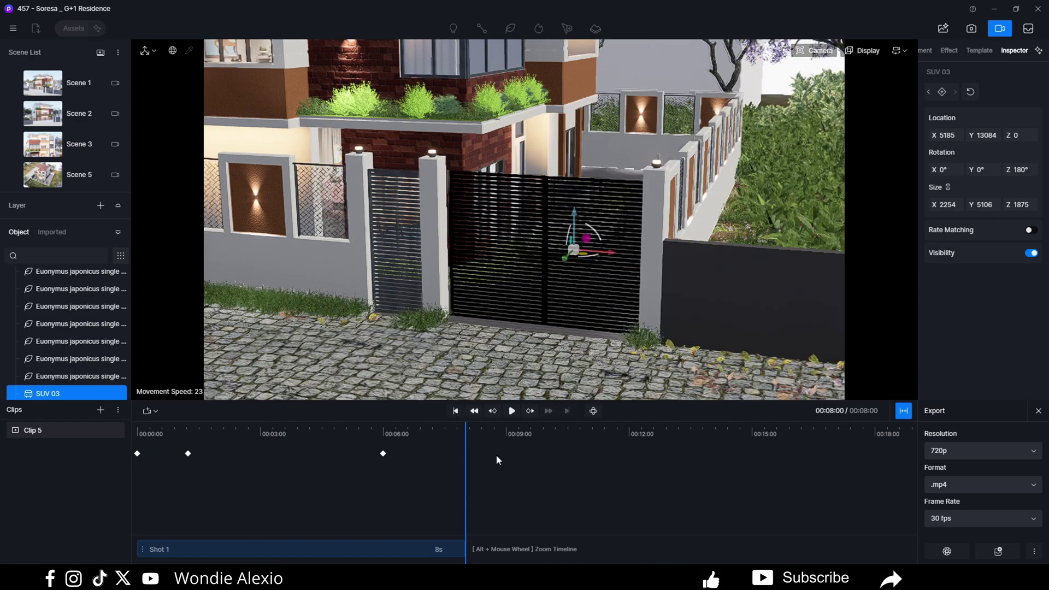
pyautogui.click(450, 410)
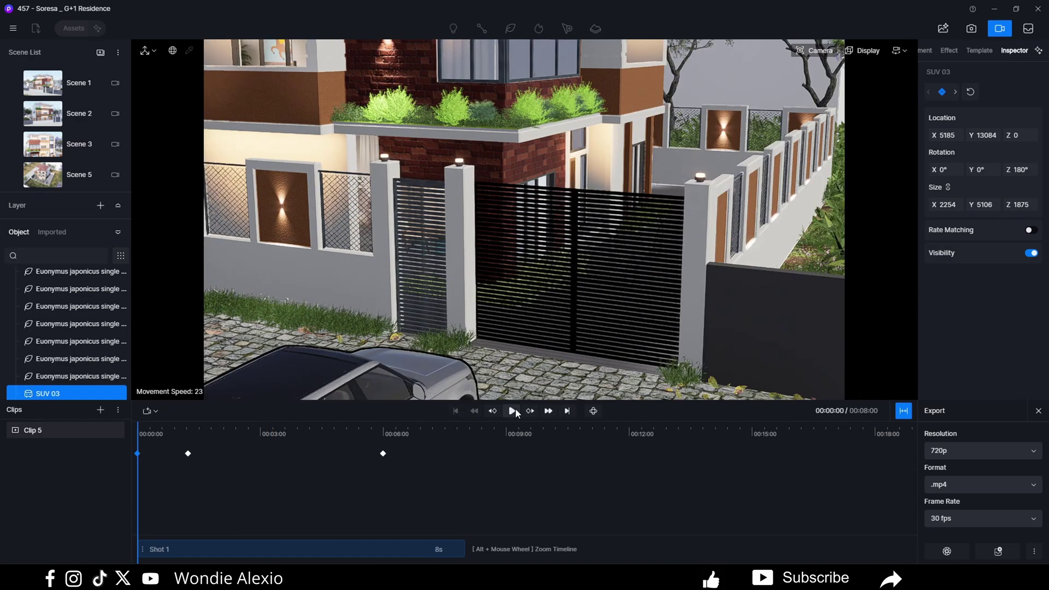
pyautogui.click(514, 409)
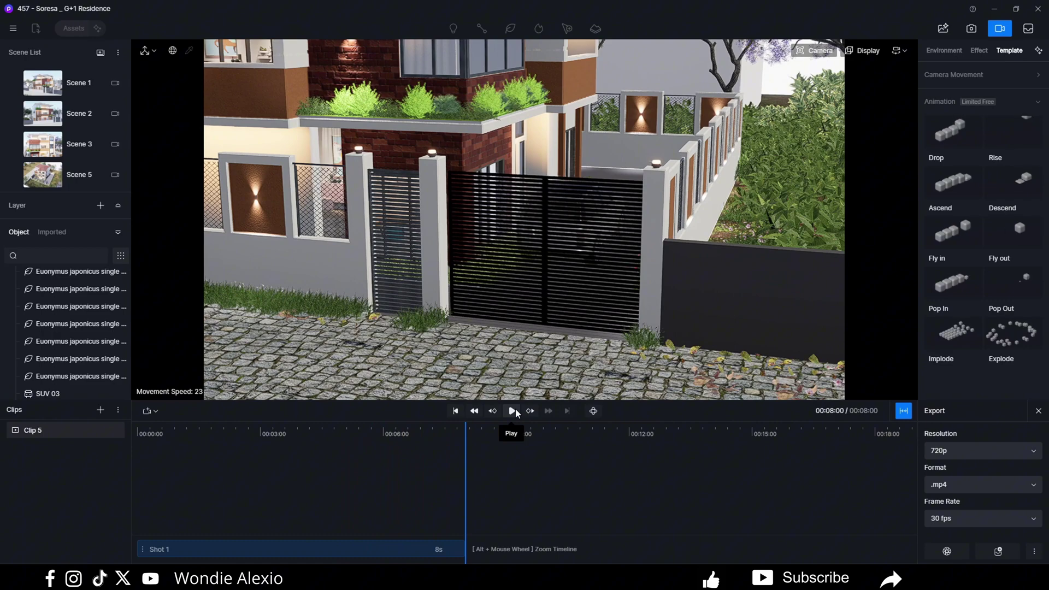
# Set the viewport's realtime quality to Precise in the display options.
pyautogui.click(862, 52)
pyautogui.click(838, 167)
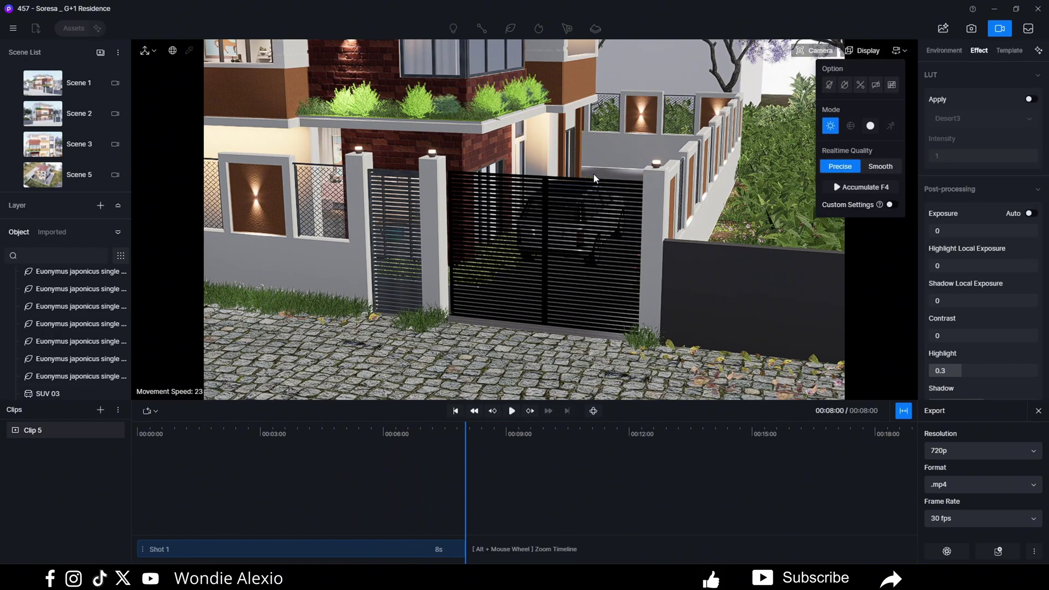
pyautogui.click(397, 378)
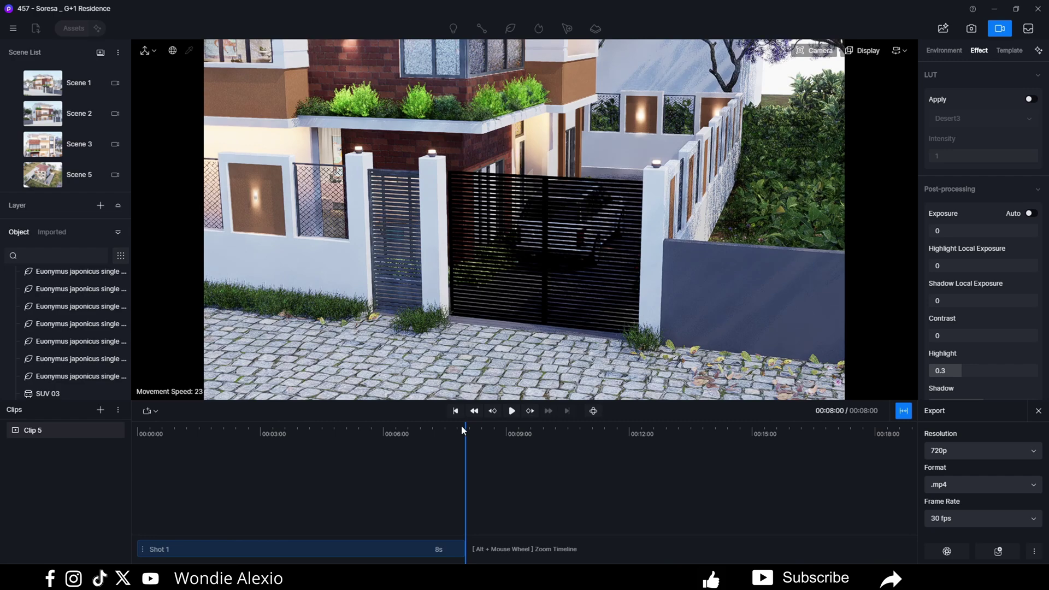
# Play the clip from the start in Precise quality and return to 00:00:00.
pyautogui.click(456, 412)
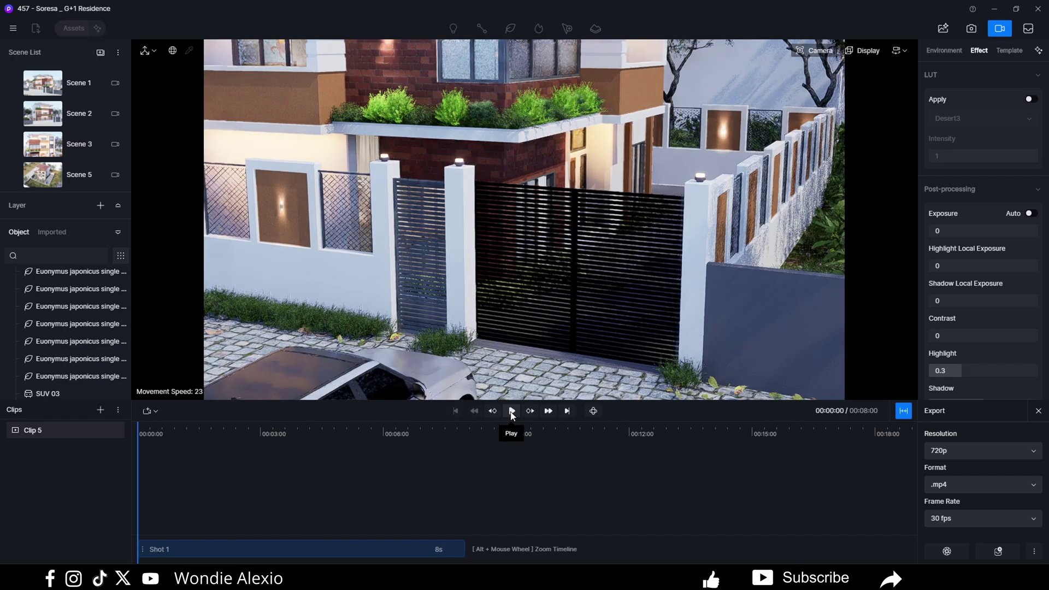
pyautogui.click(512, 413)
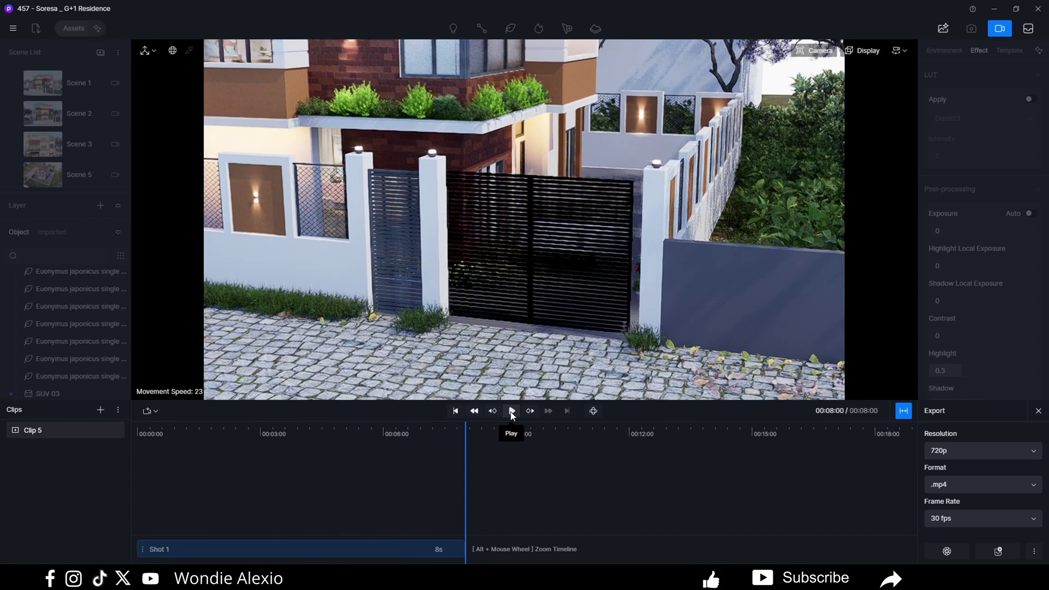
pyautogui.click(455, 411)
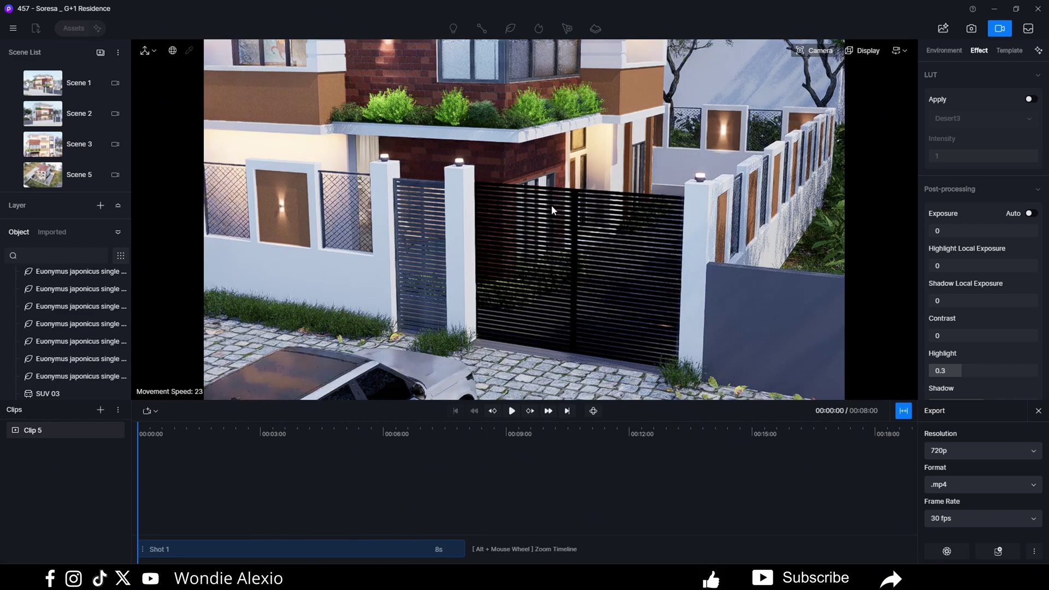
# Open the available actions for Clip 5 in the clip list.
pyautogui.rightClick(40, 432)
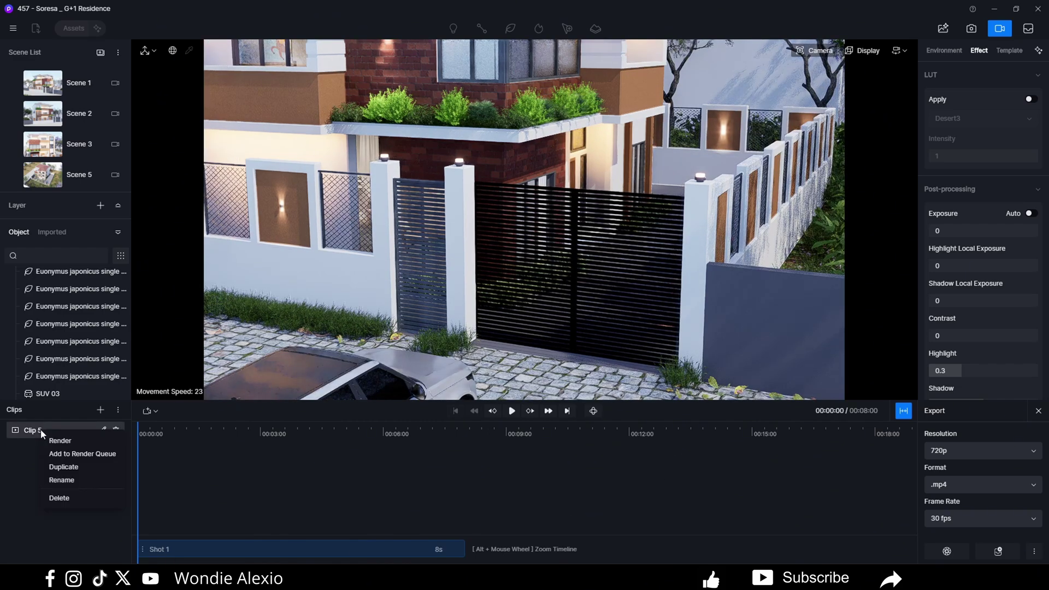